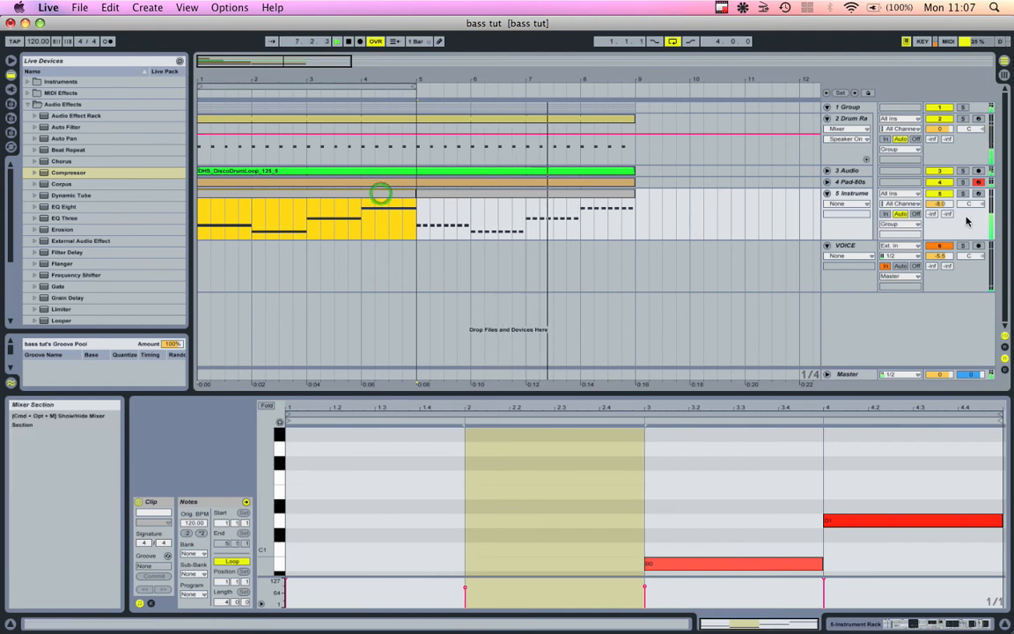
# Set the bass instrument track's volume to -6.7 dB, audition its first clip, and stop playback.
pyautogui.click(948, 204)
pyautogui.click(371, 198)
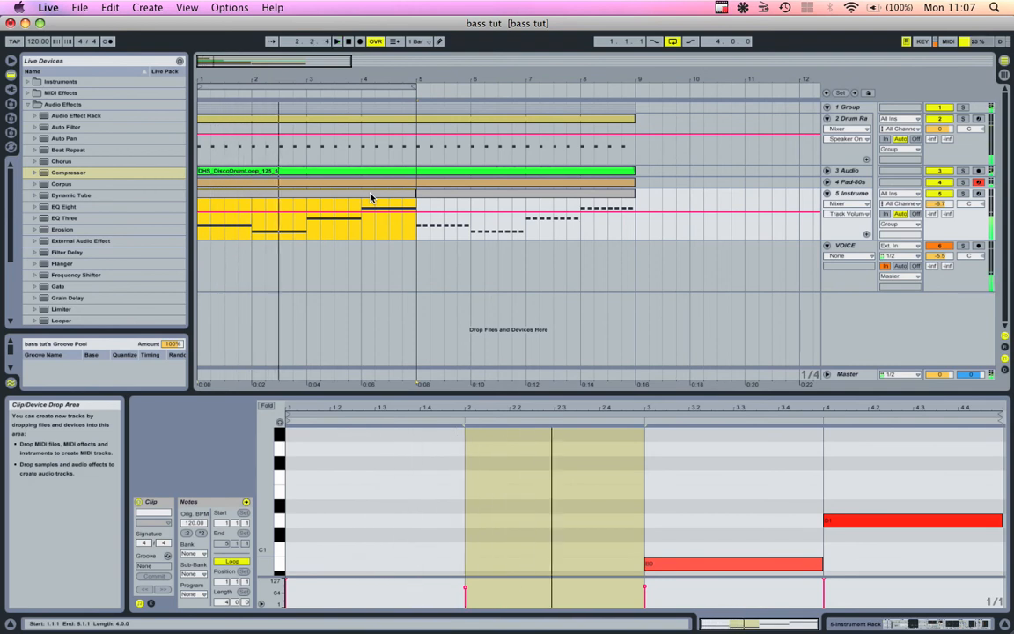
pyautogui.click(349, 42)
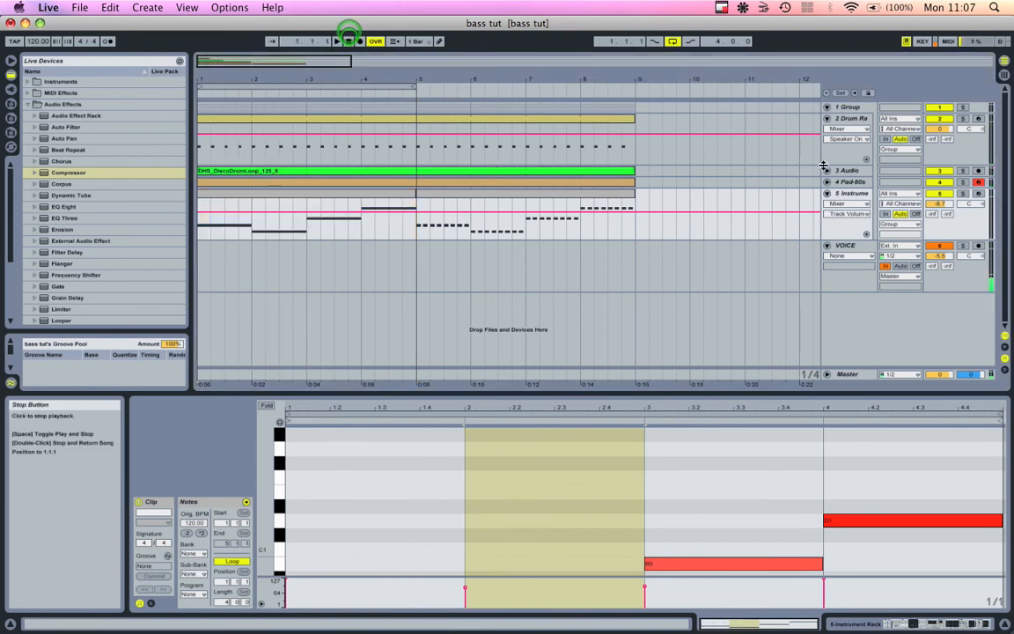
# Add a second Operator as a new chain in the bass track's Instrument Rack.
pyautogui.doubleClick(859, 197)
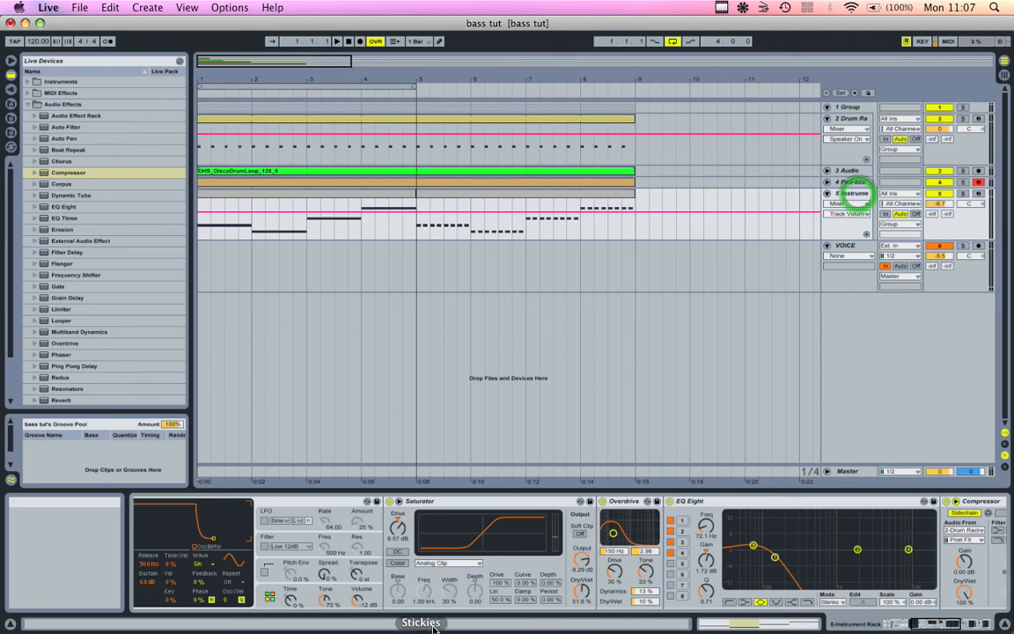
pyautogui.hscroll(-6, 518, 548)
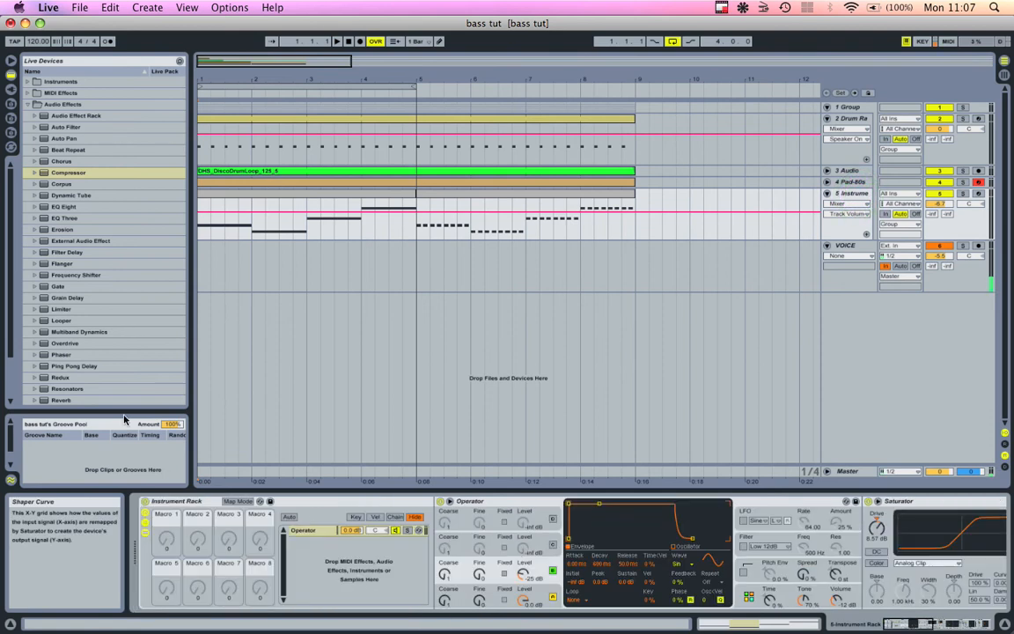
pyautogui.click(27, 104)
pyautogui.click(28, 81)
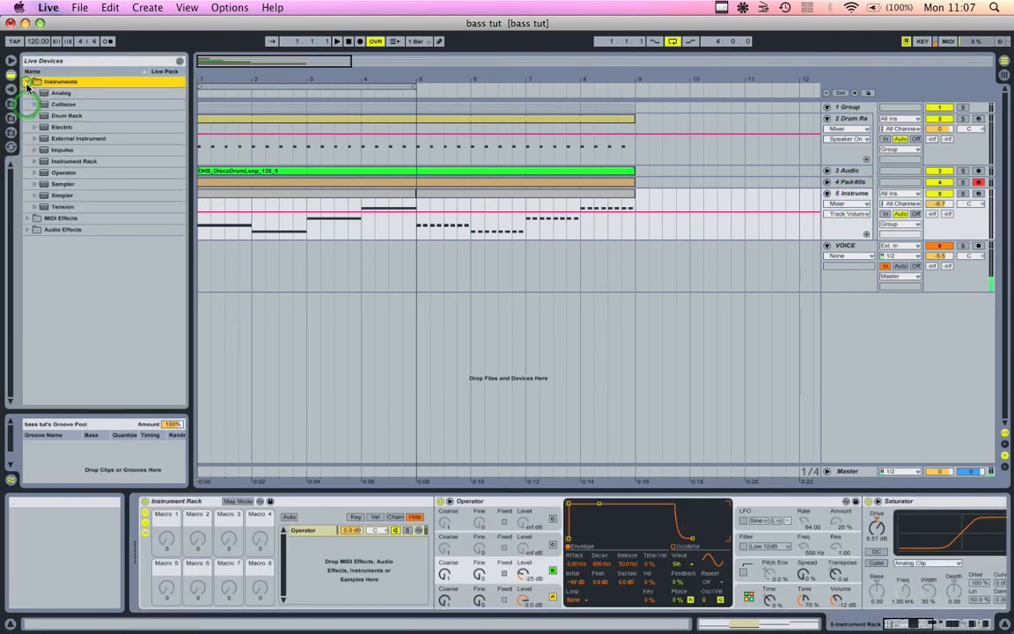
pyautogui.click(56, 174)
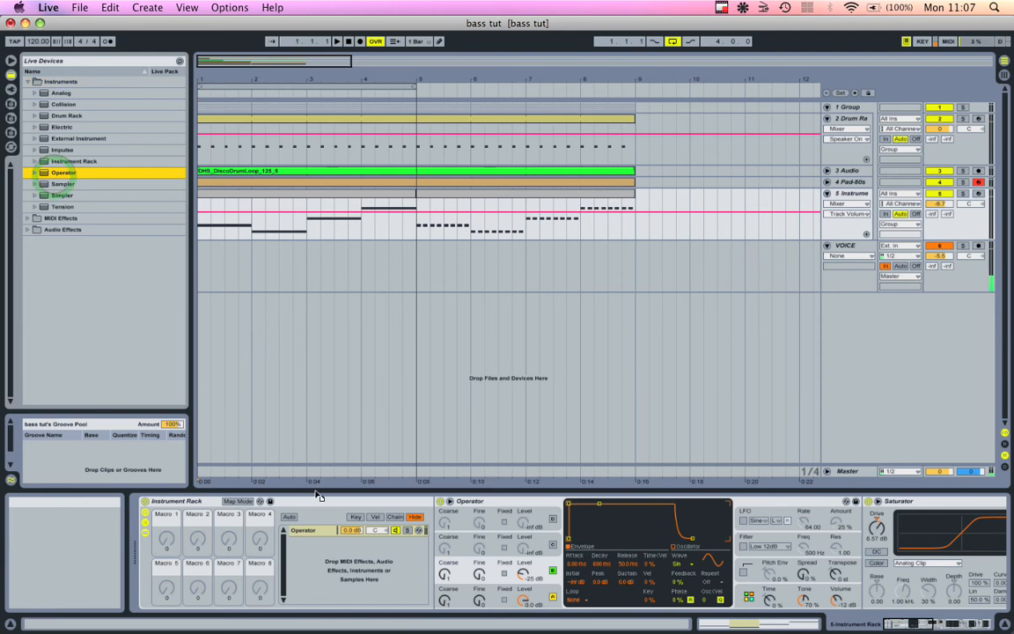
pyautogui.moveTo(326, 549); pyautogui.dragTo(327, 539)
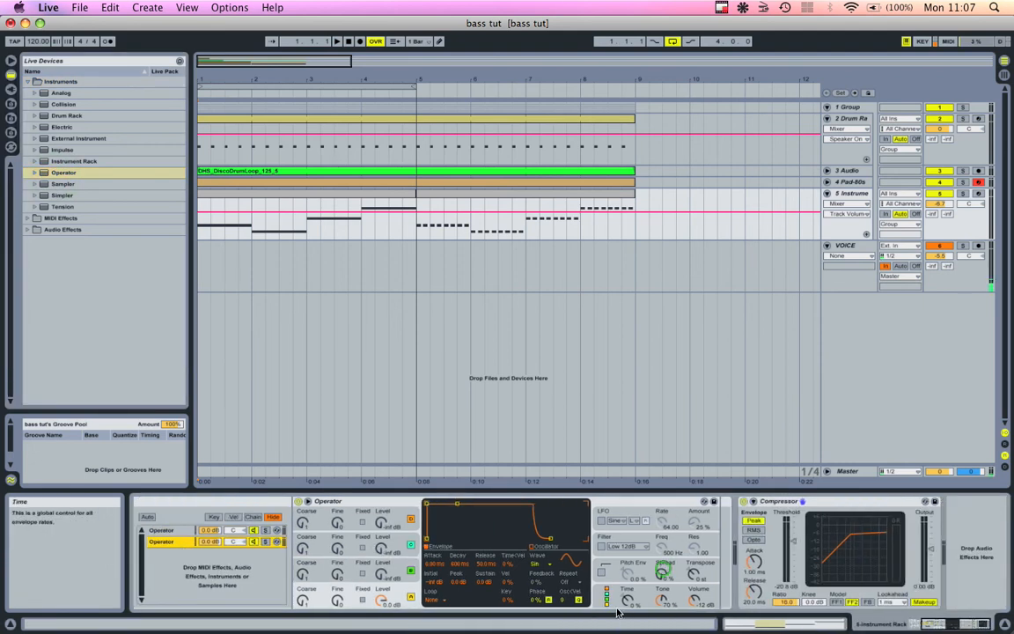
# Choose the two-pair algorithm in the new Operator and switch off oscillators C and D.
pyautogui.click(663, 573)
pyautogui.click(615, 600)
pyautogui.click(543, 546)
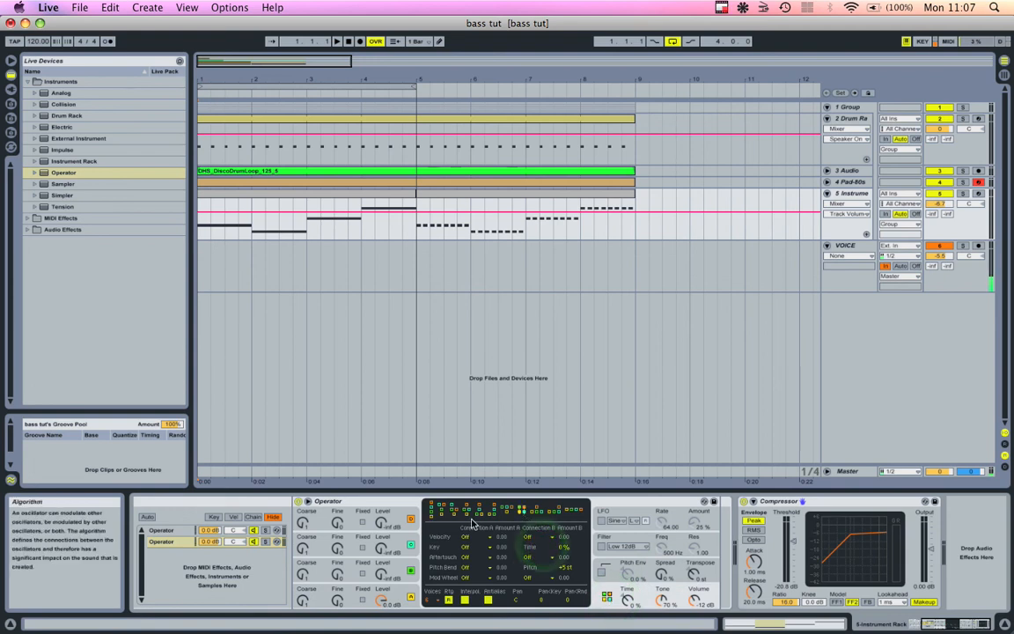
pyautogui.click(412, 546)
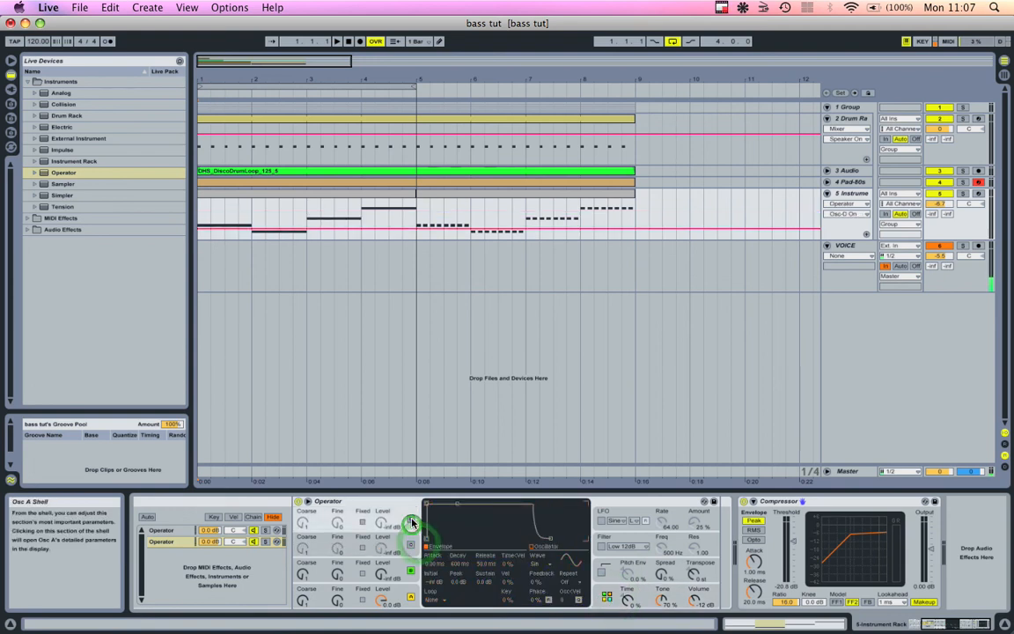
# Set oscillator A's waveform to Saw D and audition the arrangement loop.
pyautogui.click(401, 570)
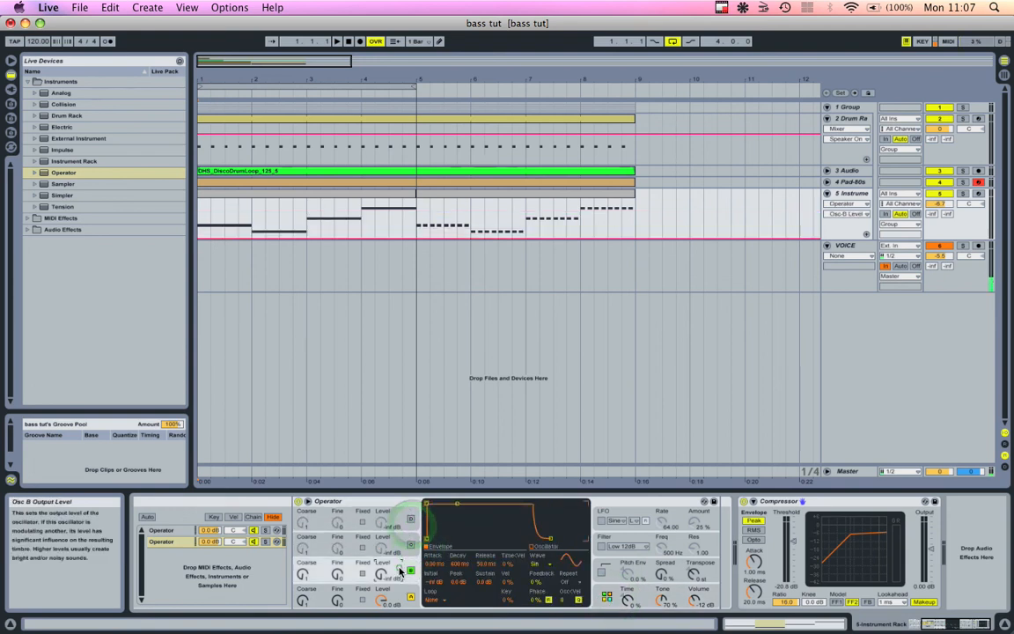
pyautogui.click(537, 565)
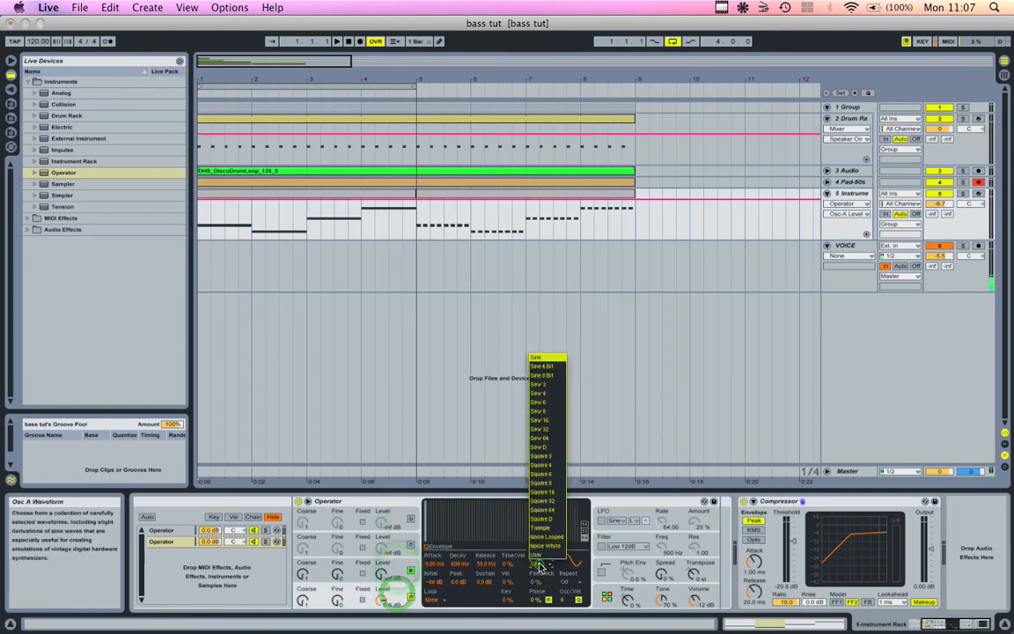
pyautogui.click(539, 448)
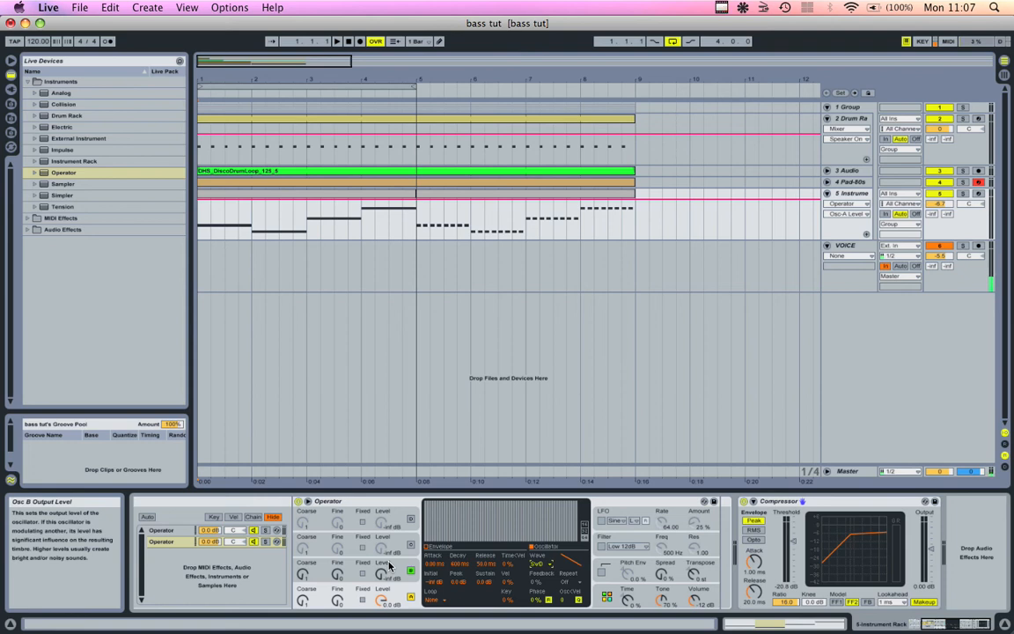
pyautogui.click(963, 195)
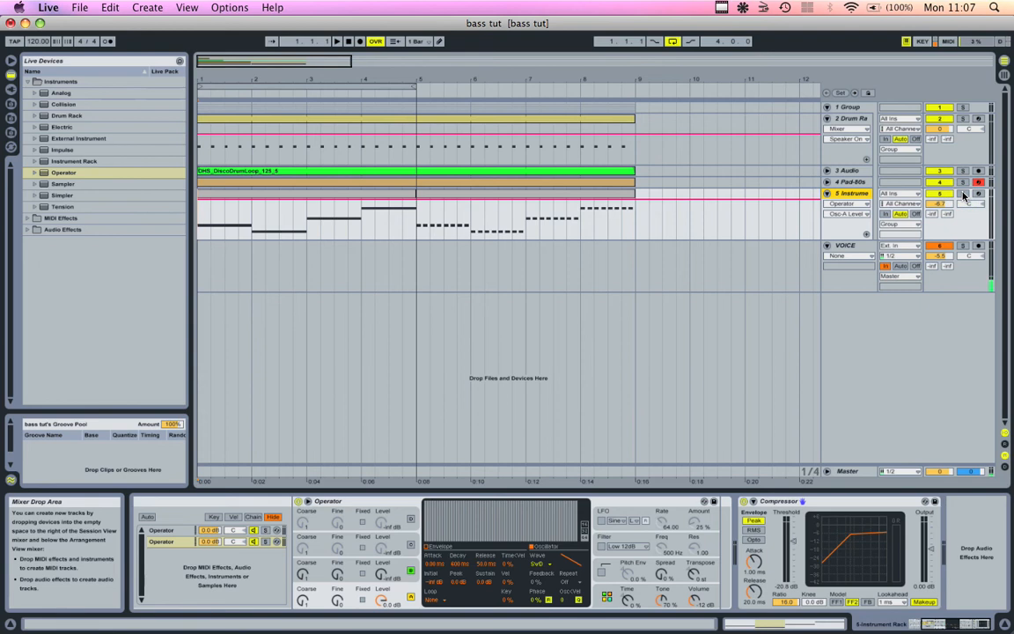
pyautogui.press('space')
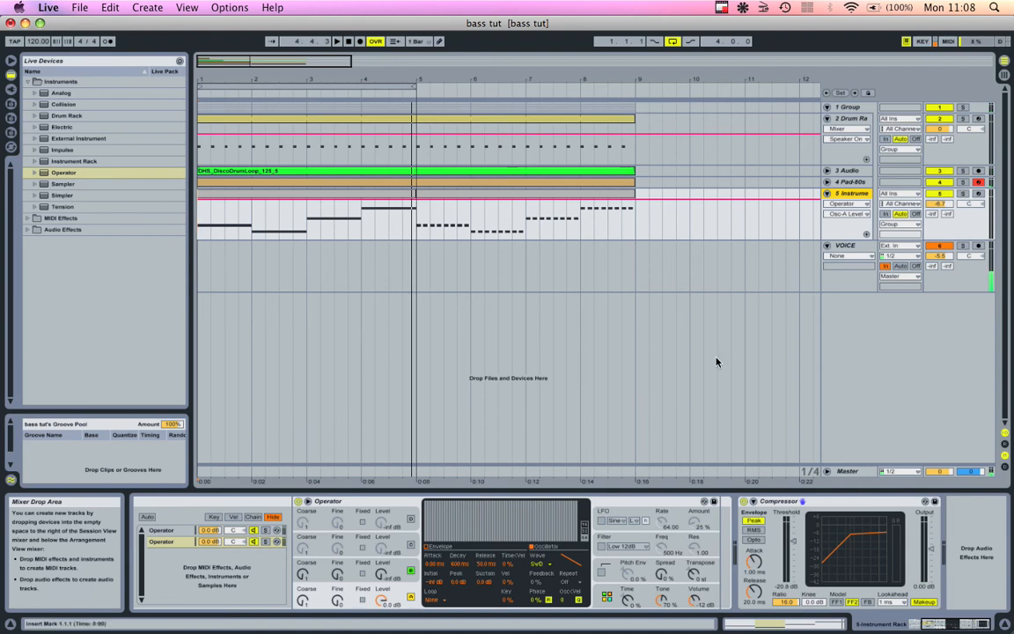
# Enable the new Operator's filter and set its envelope amount to 100%.
pyautogui.click(603, 547)
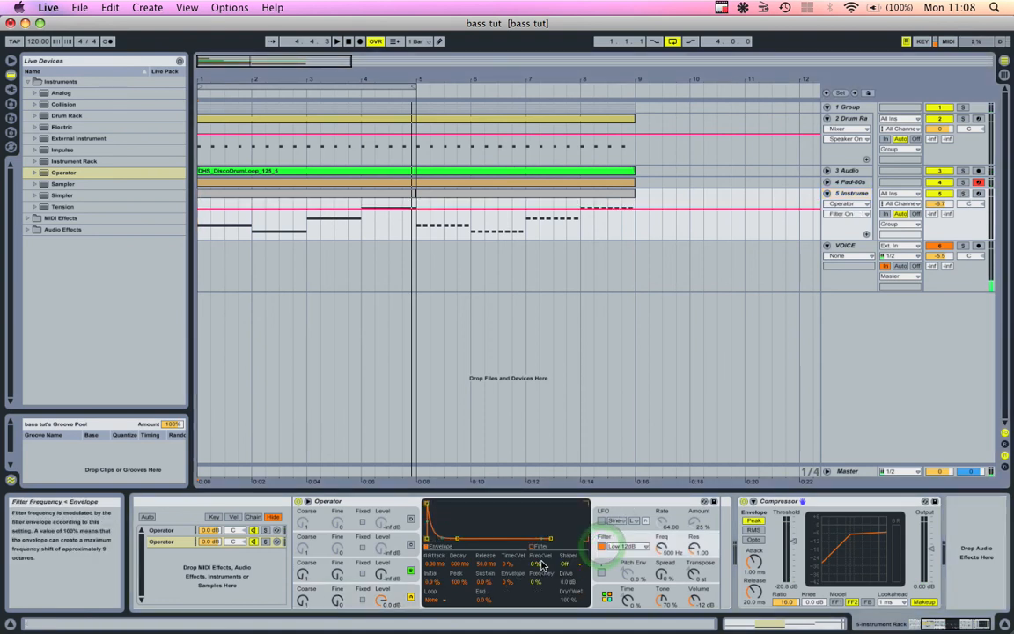
pyautogui.click(506, 583)
pyautogui.moveTo(506, 583); pyautogui.dragTo(505, 582)
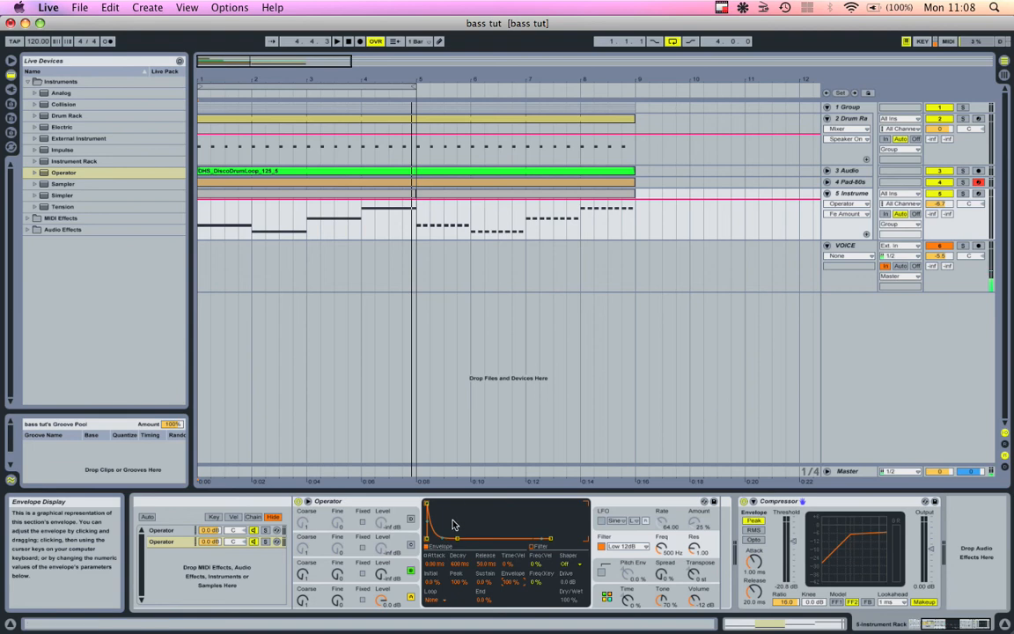
# Play the first bass clip and try a longer filter envelope decay of about 2.05 s.
pyautogui.click(348, 194)
pyautogui.press('space')
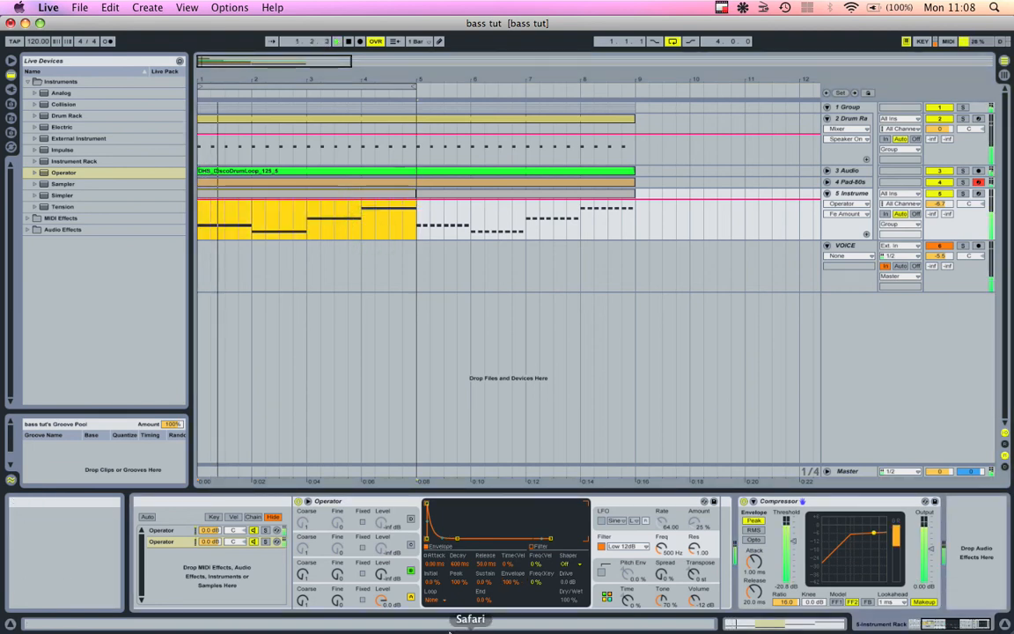
pyautogui.moveTo(457, 538); pyautogui.dragTo(479, 541)
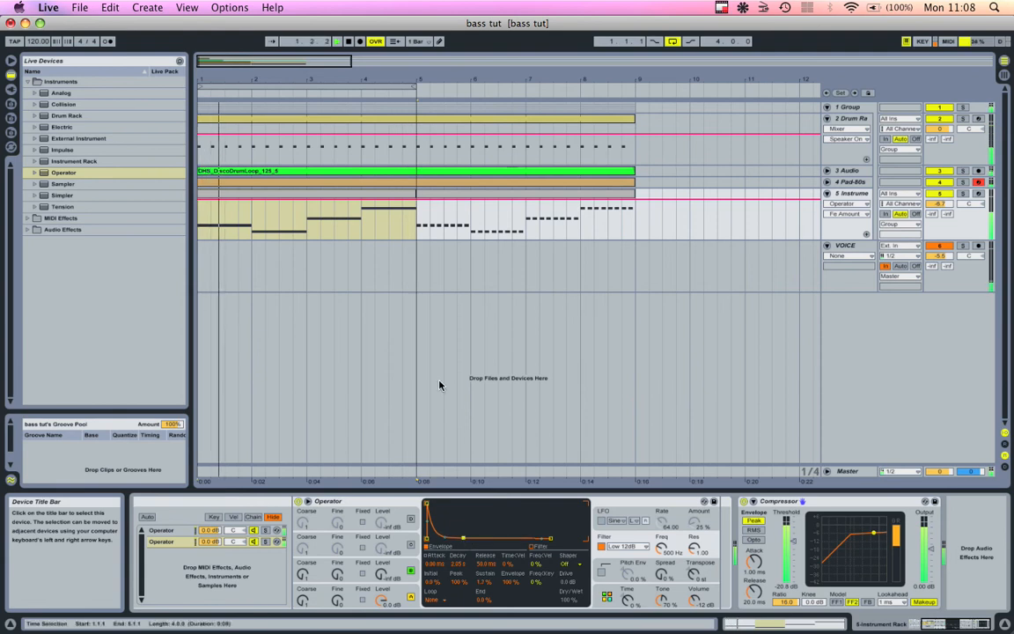
# Play the second bass clip while lowering the filter frequency to about 149 Hz and setting the filter envelope decay to about 404 ms.
pyautogui.click(451, 194)
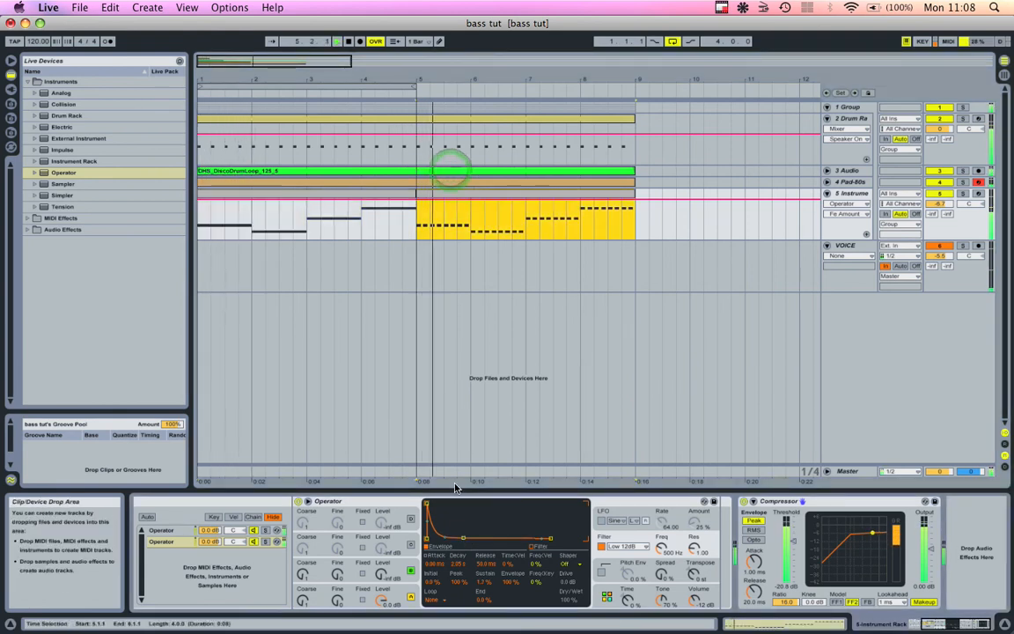
pyautogui.click(455, 541)
pyautogui.moveTo(454, 540)
pyautogui.mouseDown()
pyautogui.moveTo(464, 542)
pyautogui.moveTo(444, 534)
pyautogui.mouseUp()
pyautogui.click(646, 553)
pyautogui.moveTo(662, 547); pyautogui.dragTo(666, 554)
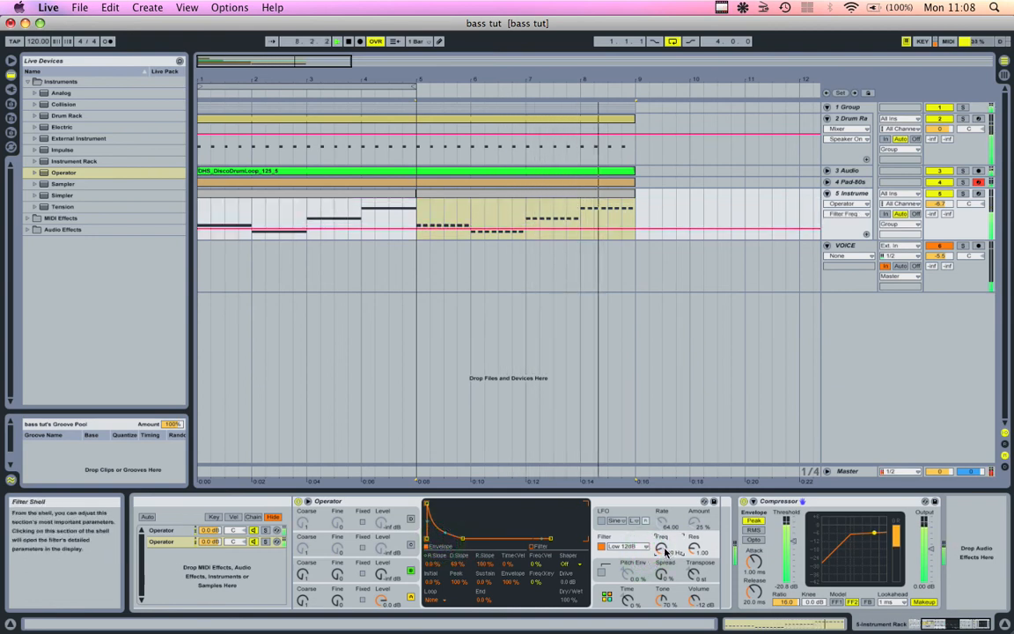
pyautogui.moveTo(463, 541); pyautogui.dragTo(456, 540)
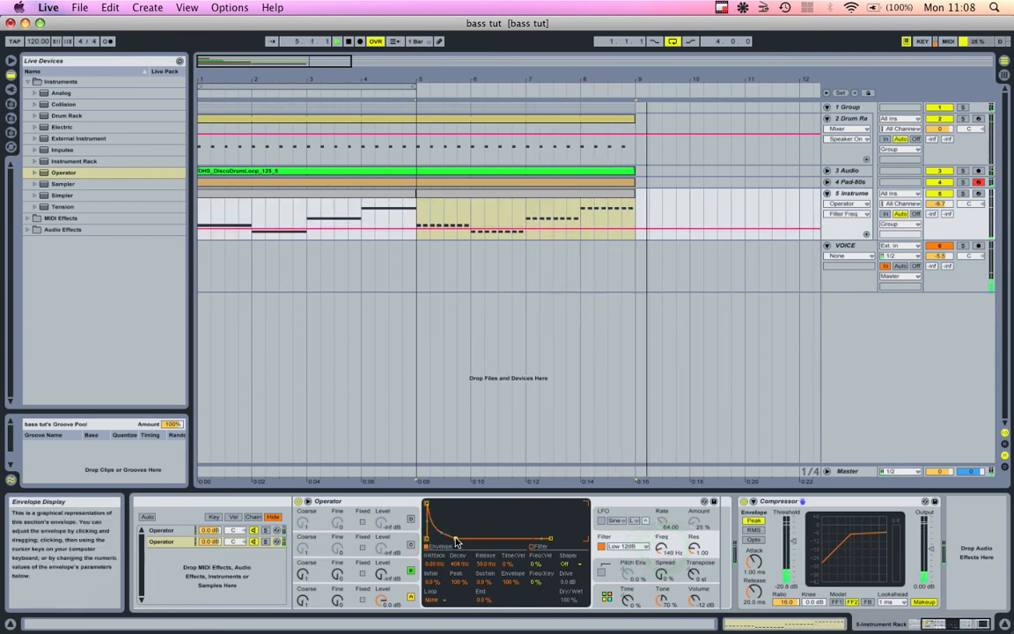
# Loop bars 5 to 9, then raise the filter frequency to about 365 Hz and reshape the filter envelope's decay curve.
pyautogui.click(488, 92)
pyautogui.moveTo(405, 87); pyautogui.dragTo(630, 148)
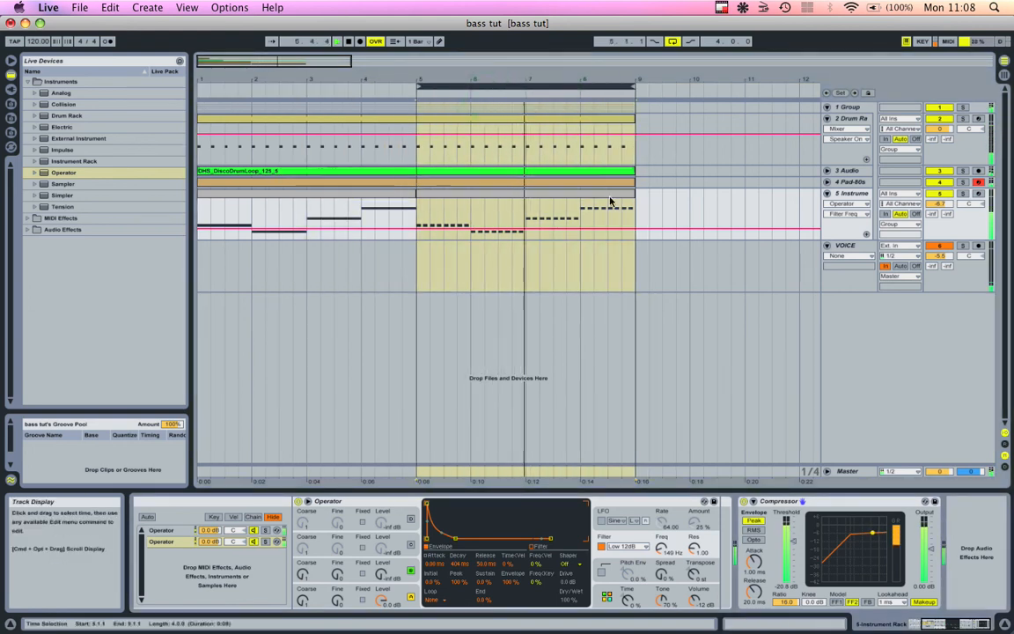
pyautogui.click(666, 549)
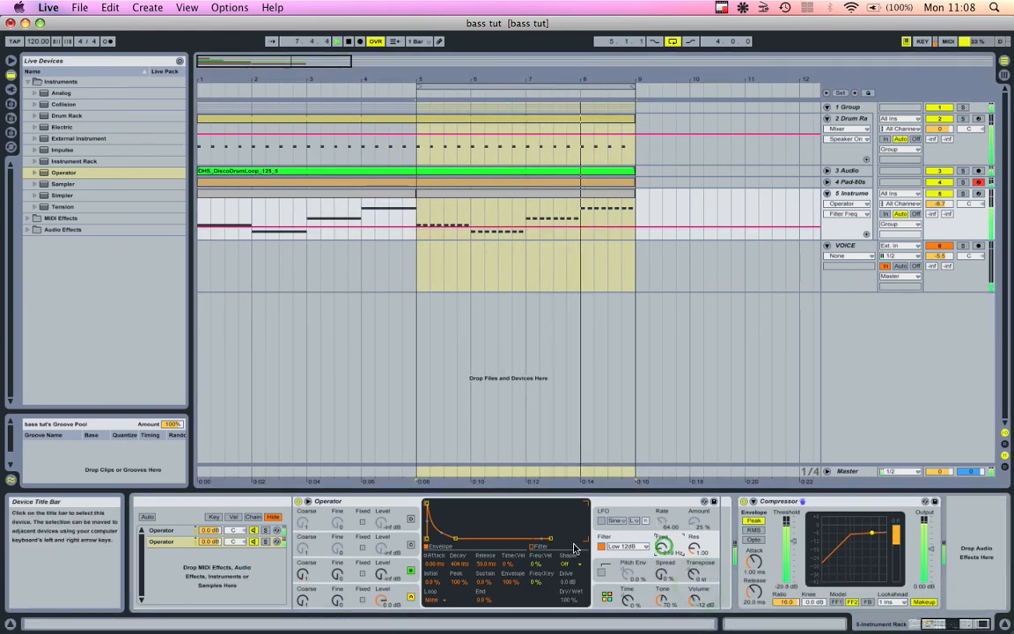
pyautogui.click(607, 540)
pyautogui.moveTo(658, 551); pyautogui.dragTo(658, 543)
pyautogui.click(455, 537)
pyautogui.moveTo(456, 537); pyautogui.dragTo(442, 532)
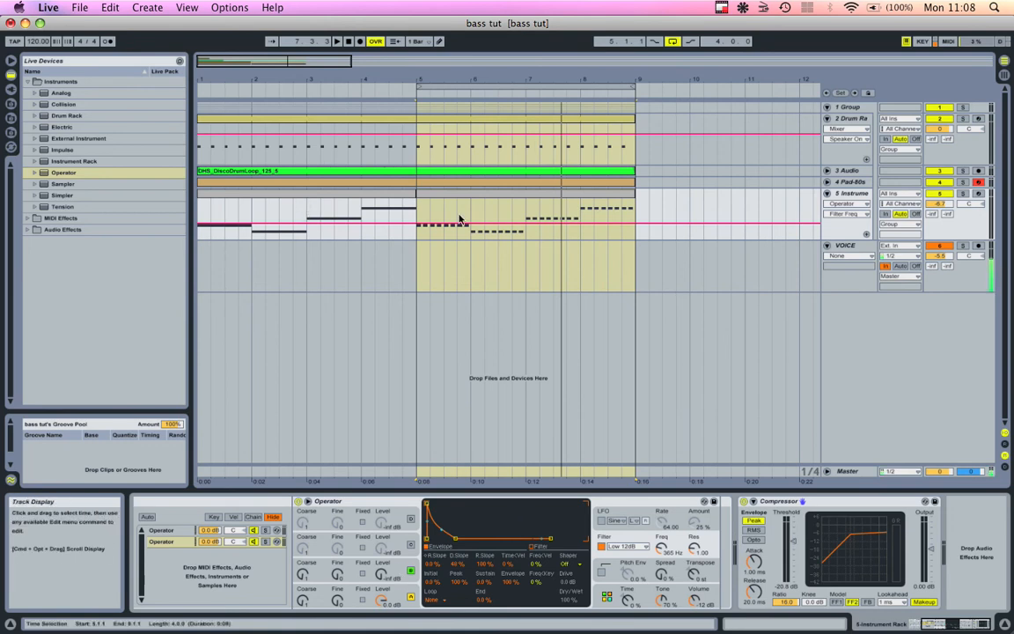
# Raise oscillator B's level to about -23 dB, then loop and play the first bass clip from bar 1 to 5.
pyautogui.click(383, 573)
pyautogui.moveTo(384, 574); pyautogui.dragTo(385, 574)
pyautogui.click(283, 229)
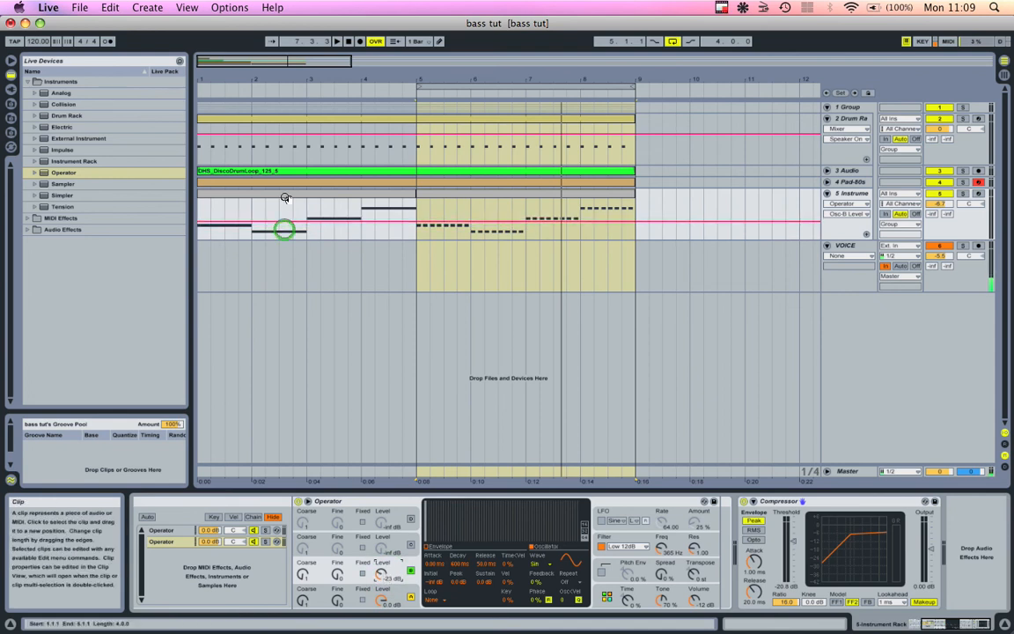
pyautogui.moveTo(486, 81); pyautogui.dragTo(242, 80)
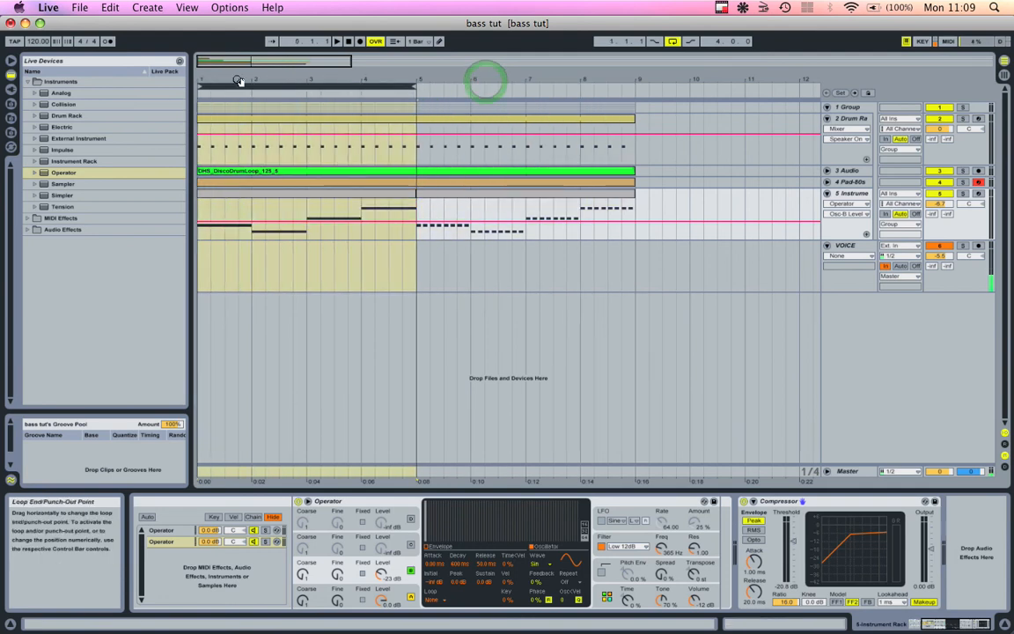
pyautogui.click(363, 500)
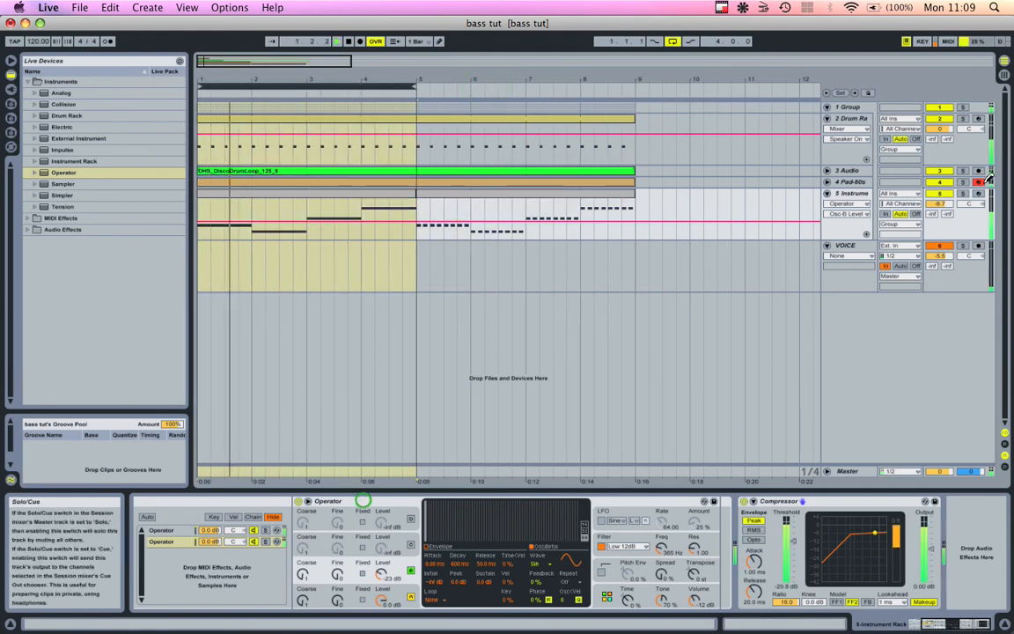
# Solo the bass track to set oscillator B's level to -25 dB and fine tuning to 2, then stop and unsolo it.
pyautogui.click(964, 193)
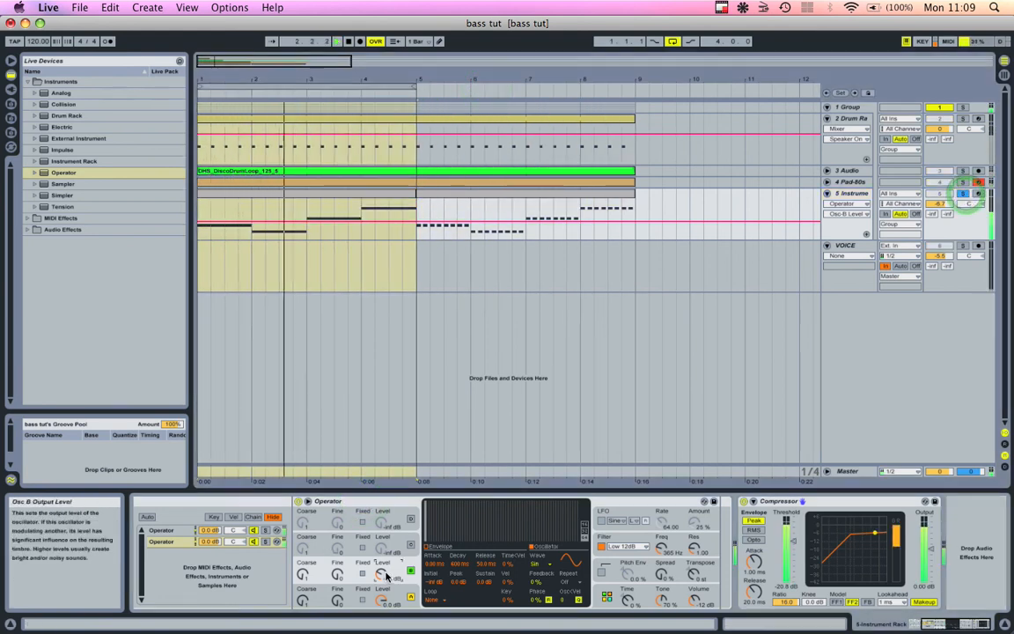
pyautogui.click(338, 578)
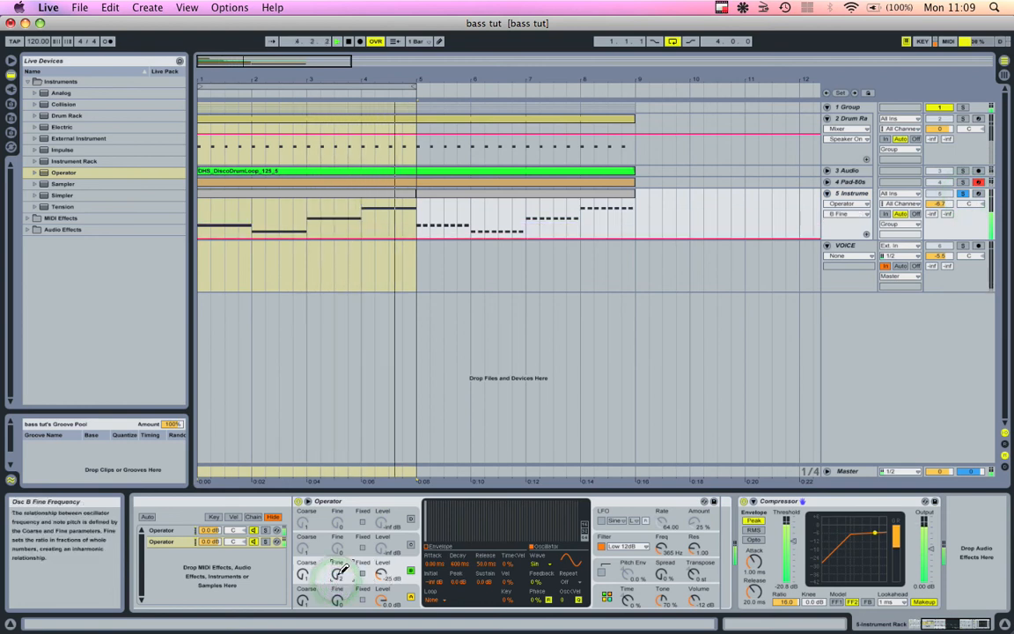
pyautogui.click(994, 193)
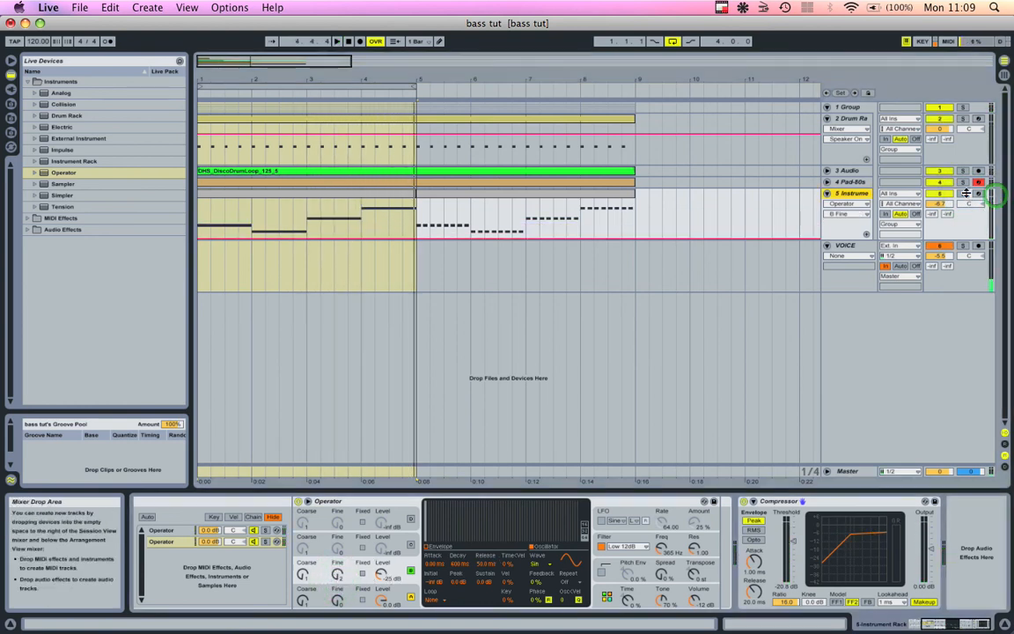
# Mute the drum, audio and pad tracks and set oscillator B's phase to 25% for playback of the bass alone.
pyautogui.click(940, 118)
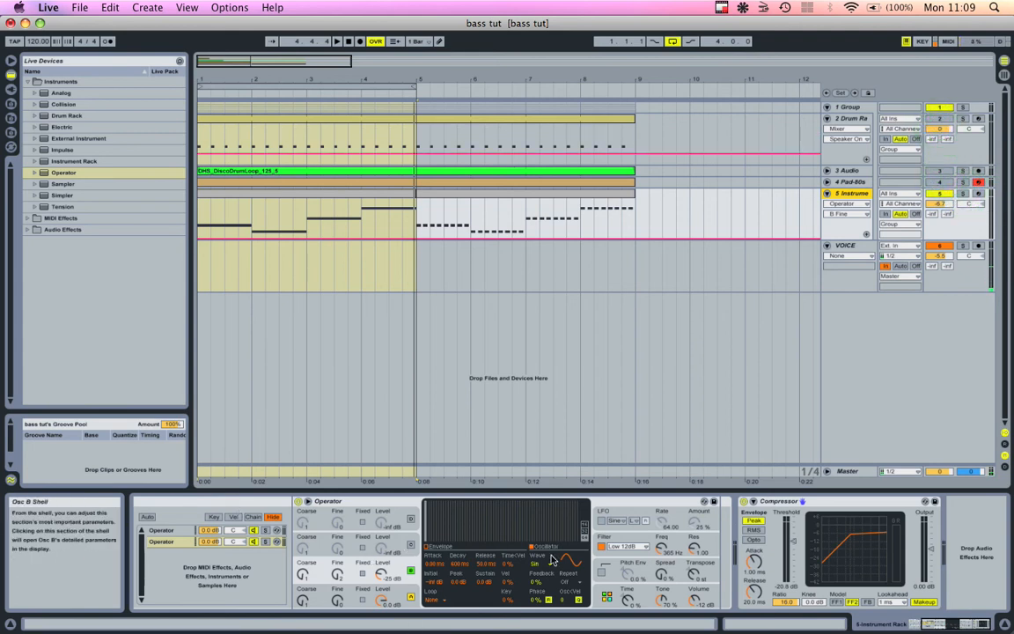
pyautogui.click(536, 599)
pyautogui.press('space')
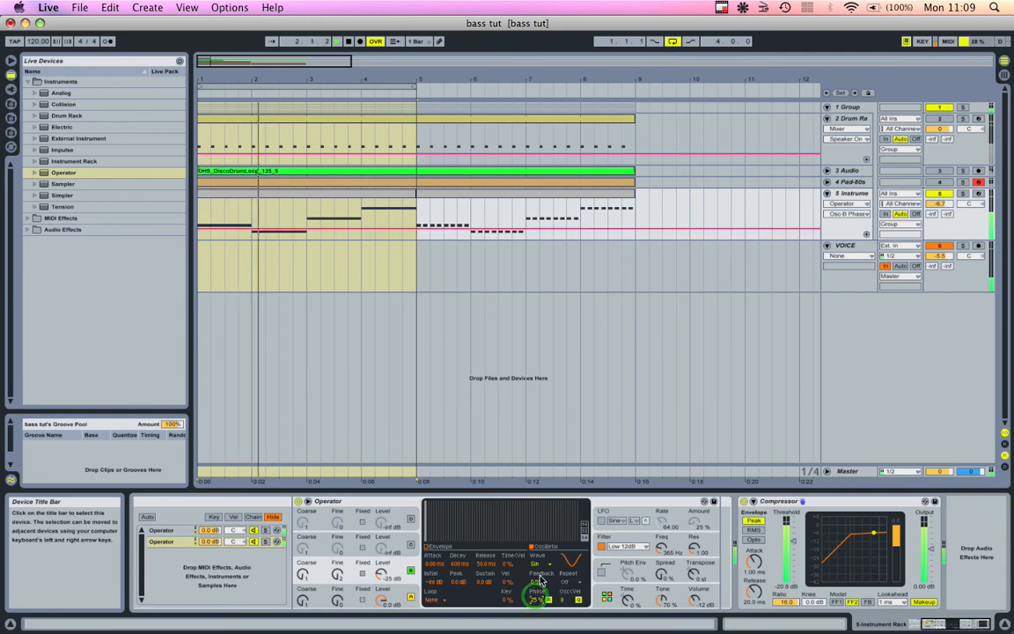
# Set oscillator B's feedback to 50% and its level to about -24 dB.
pyautogui.click(539, 581)
pyautogui.moveTo(539, 581); pyautogui.dragTo(540, 581)
pyautogui.click(383, 577)
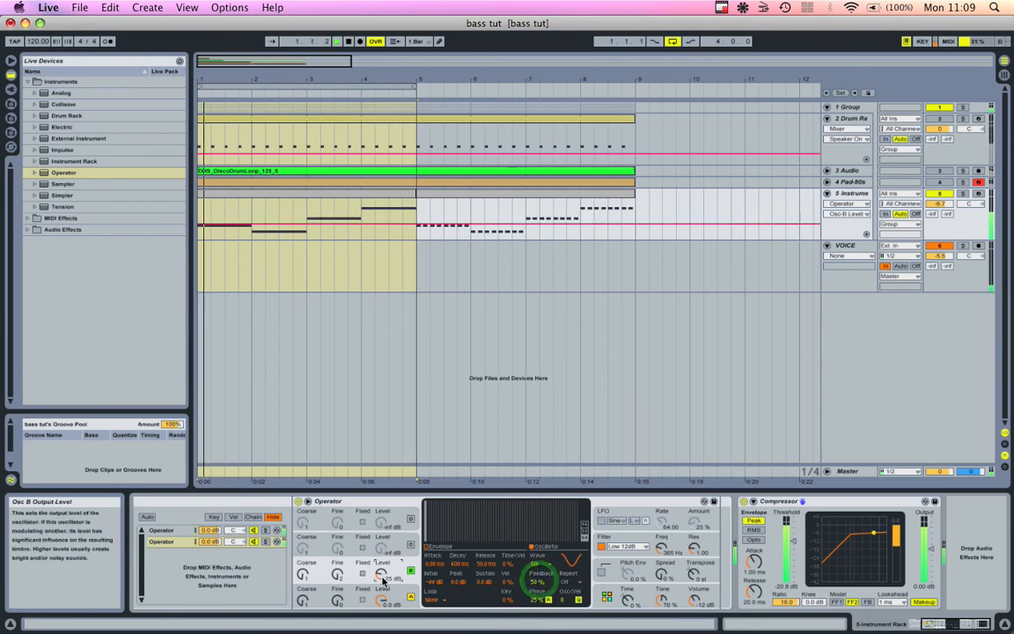
pyautogui.moveTo(382, 577); pyautogui.dragTo(382, 578)
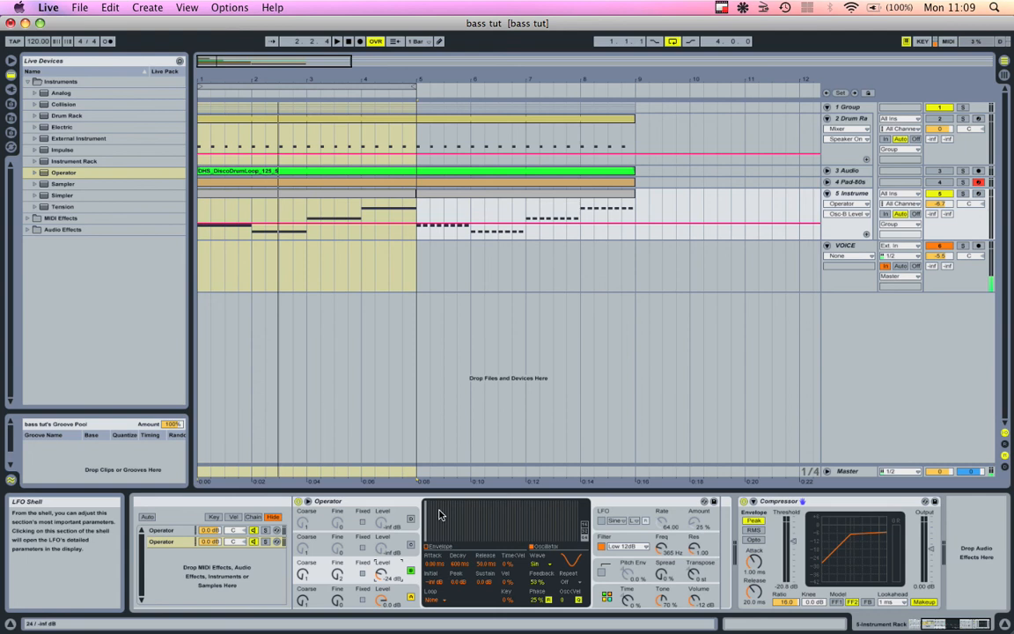
# Add an Overdrive after the second Operator, group it into an Audio Effect Rack and show the rack's chain list.
pyautogui.click(29, 81)
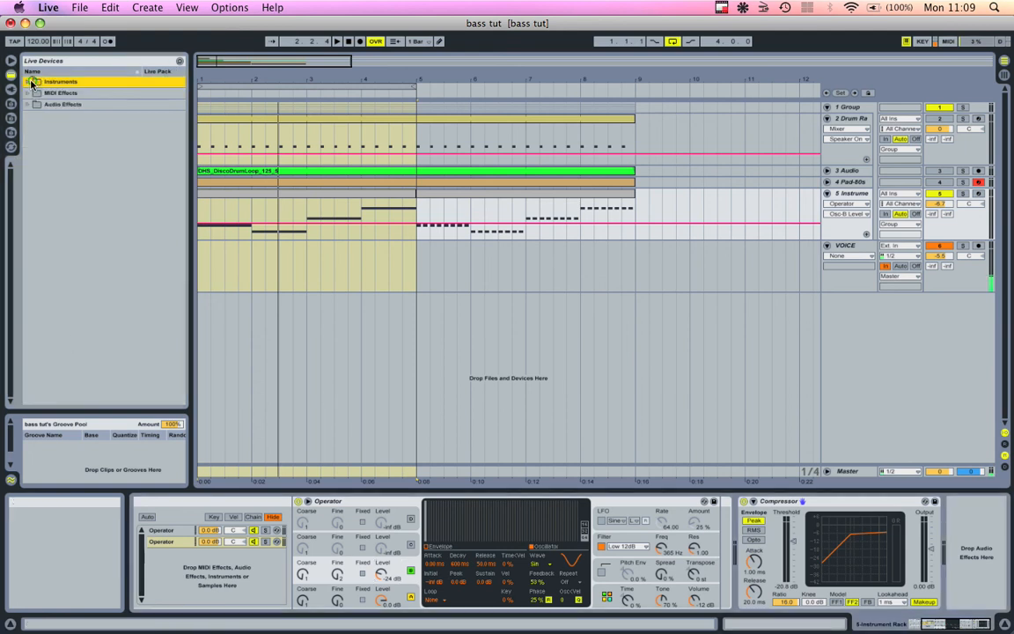
pyautogui.click(28, 104)
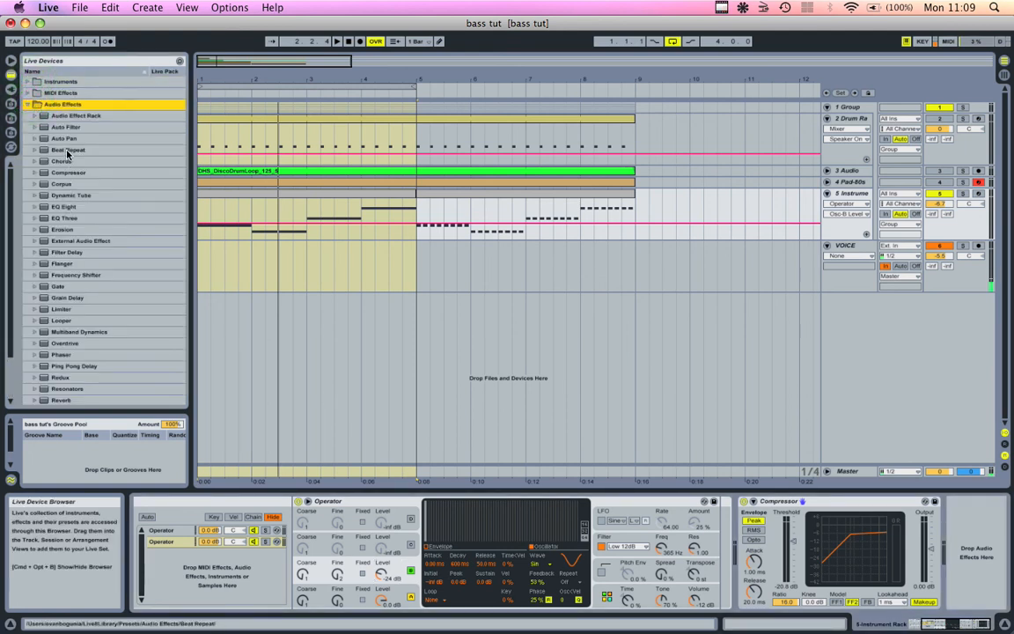
pyautogui.click(63, 344)
pyautogui.moveTo(555, 551); pyautogui.dragTo(727, 533)
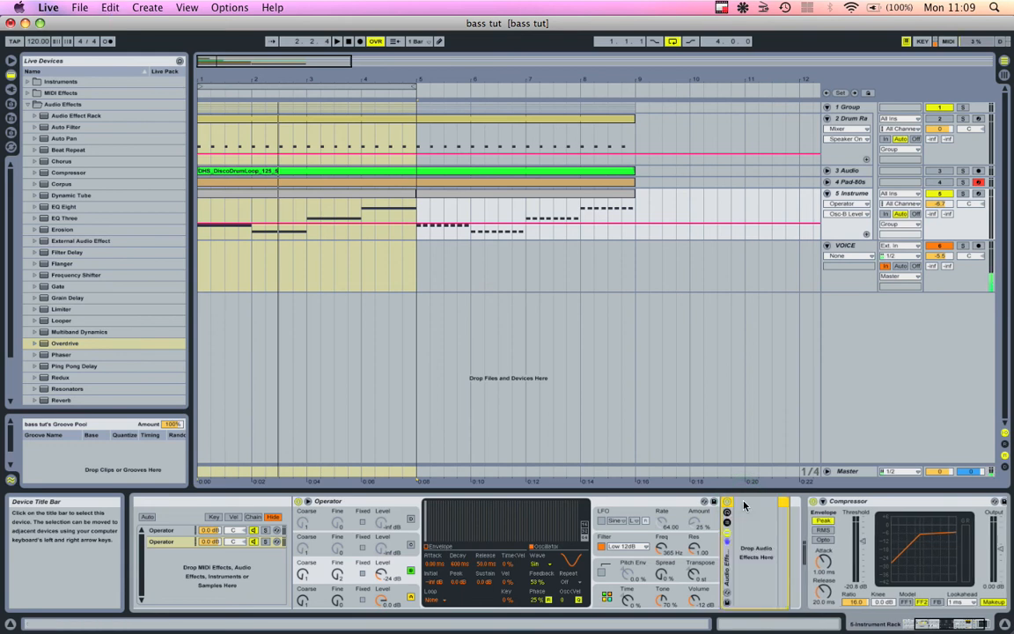
pyautogui.press('super+g')
pyautogui.click(726, 526)
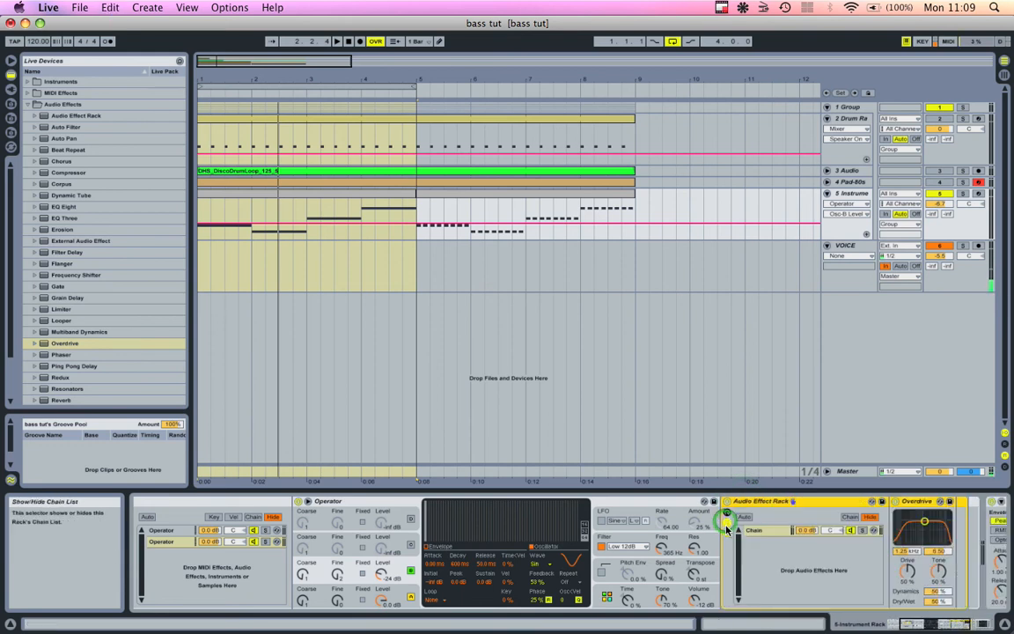
# Copy the Overdrive into a second parallel chain of the Audio Effect Rack and check both chains.
pyautogui.click(675, 506)
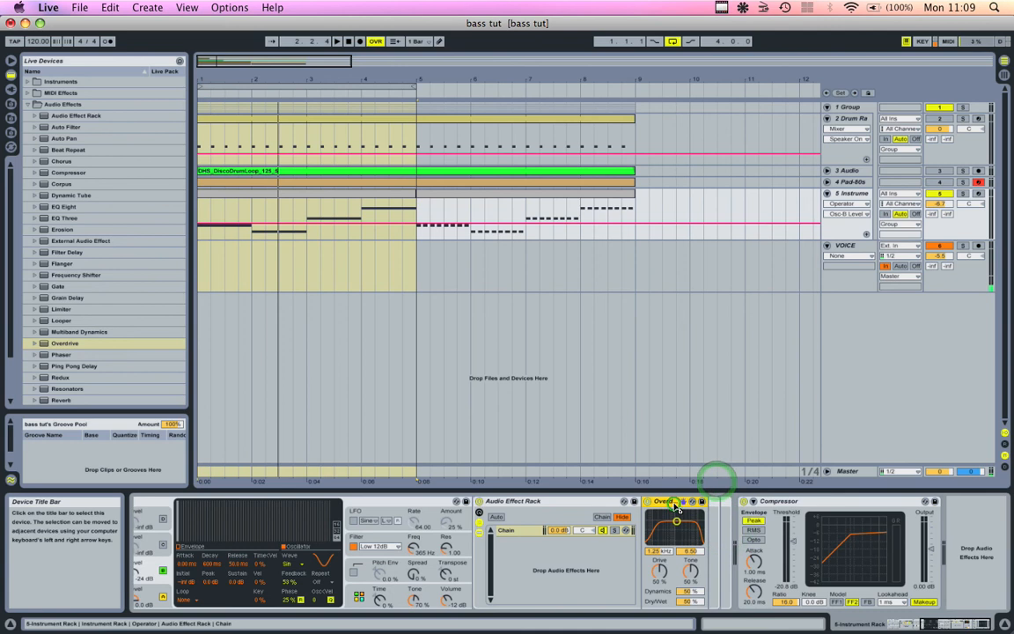
pyautogui.moveTo(675, 506); pyautogui.dragTo(602, 546)
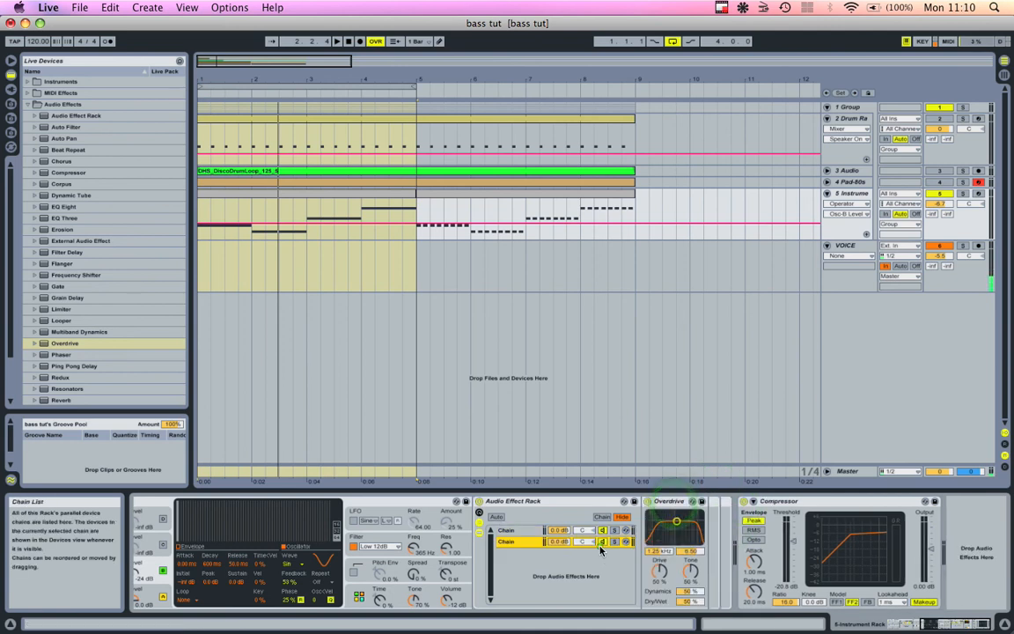
pyautogui.click(528, 532)
pyautogui.click(528, 543)
pyautogui.click(528, 532)
pyautogui.click(528, 543)
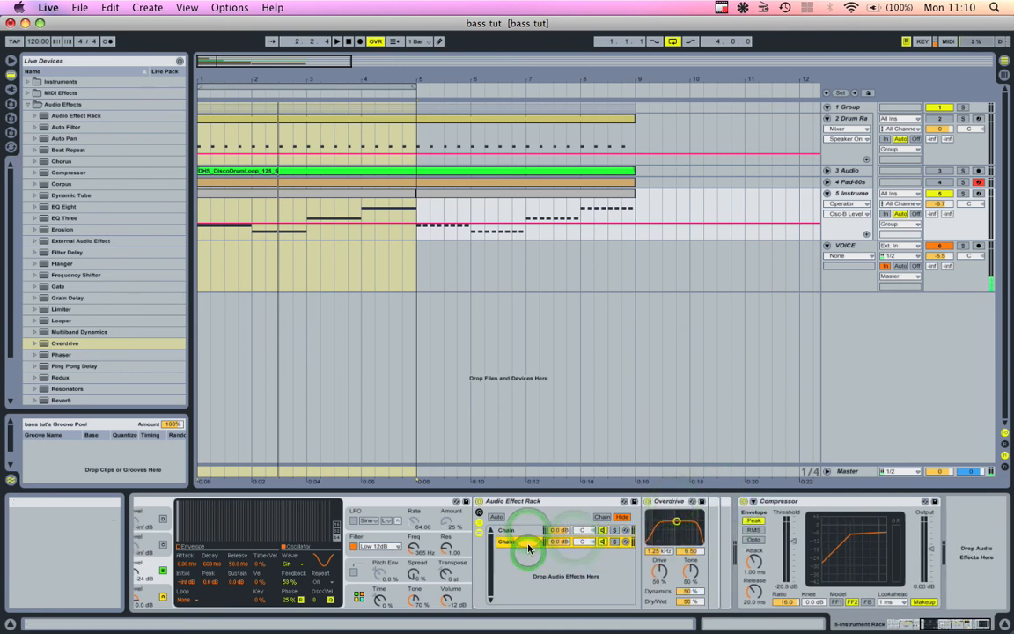
# Pan the first overdrive chain to 19L and the second to 19R, and set both chain volumes to -6.0 dB.
pyautogui.click(581, 531)
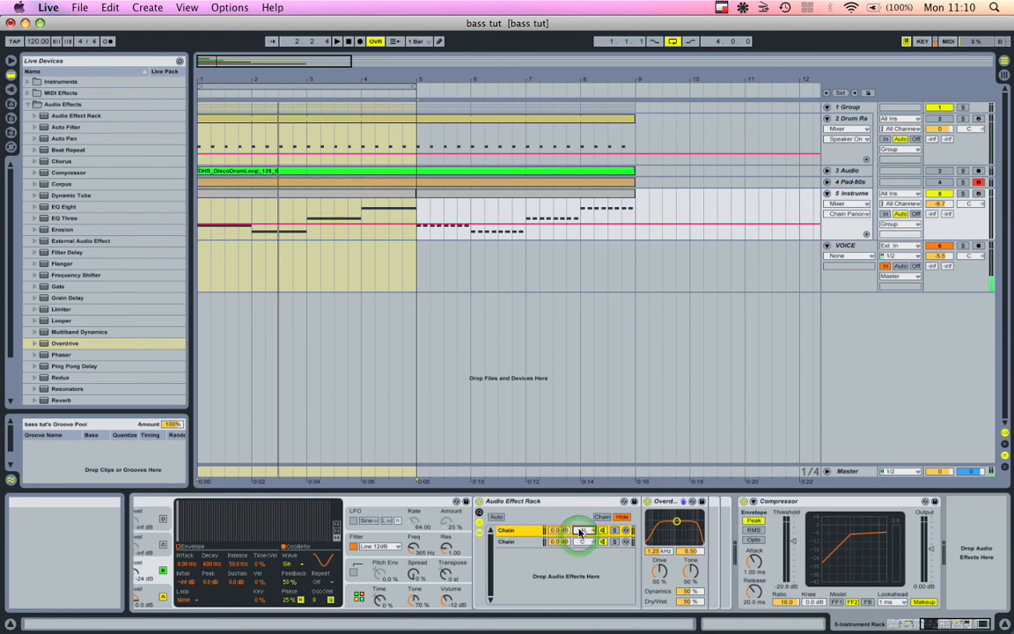
pyautogui.moveTo(580, 532); pyautogui.dragTo(579, 530)
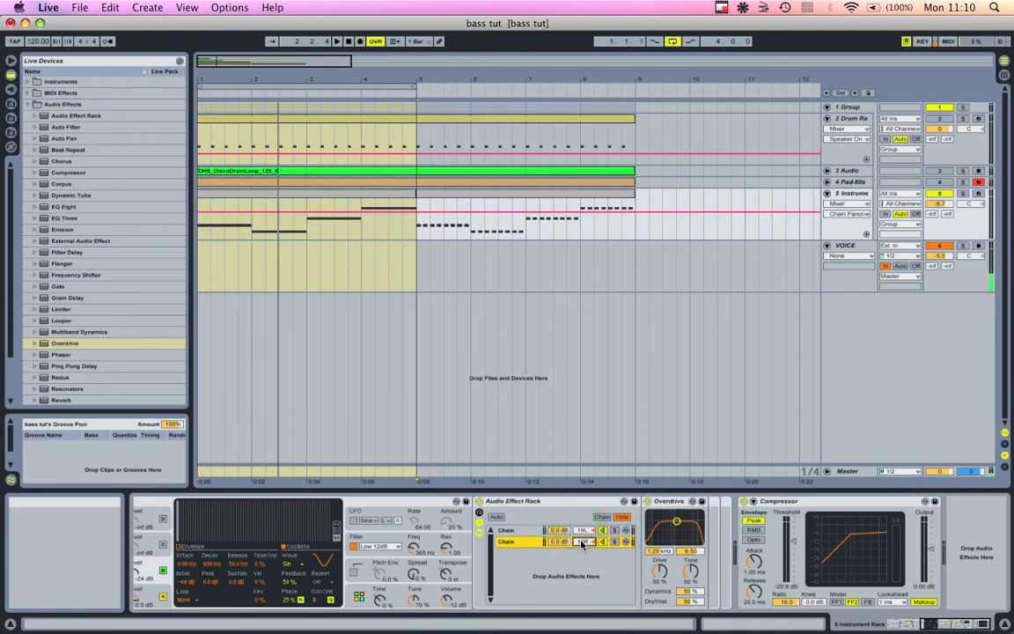
pyautogui.click(581, 543)
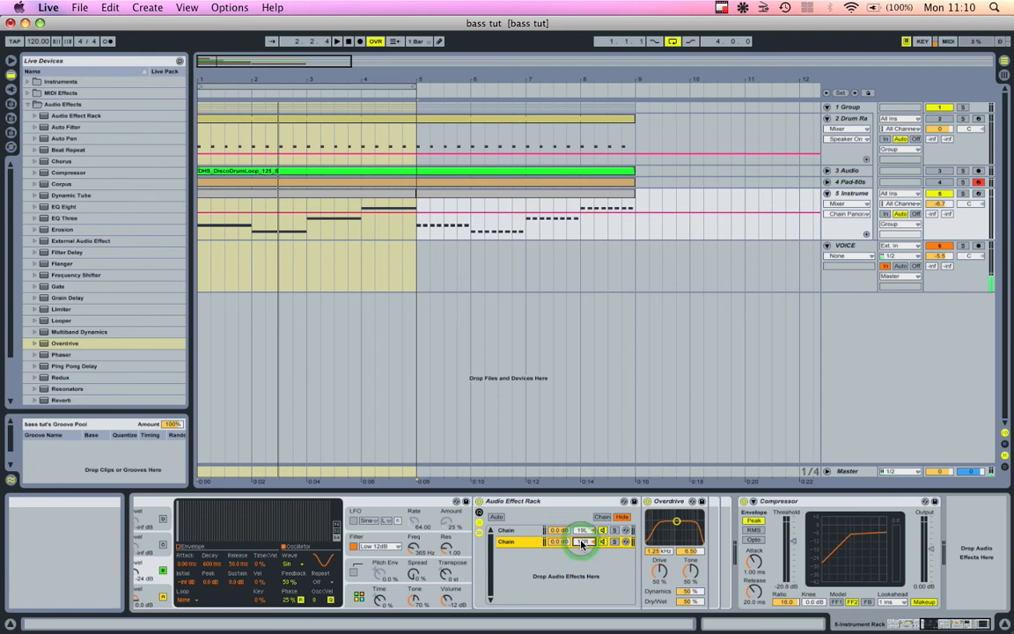
pyautogui.moveTo(562, 531); pyautogui.dragTo(562, 544)
pyautogui.click(562, 542)
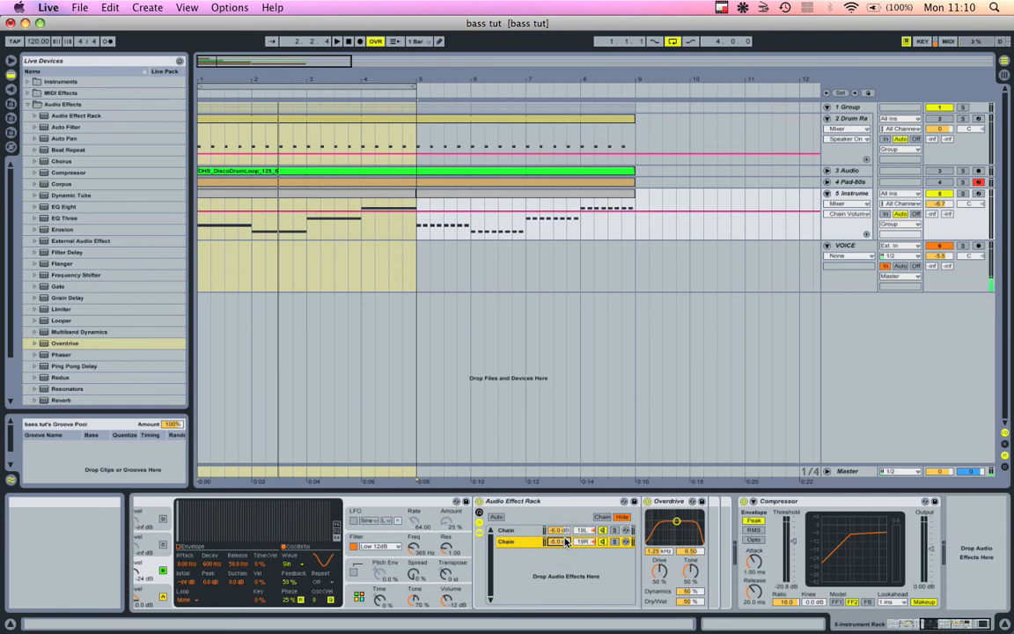
# Start playback, set the second chain's Overdrive to about 2.21 kHz, bandwidth 2.60 and 67% drive, and loop bars 5 to 9.
pyautogui.press('space')
pyautogui.moveTo(676, 522)
pyautogui.mouseDown()
pyautogui.moveTo(671, 530)
pyautogui.moveTo(691, 539)
pyautogui.moveTo(681, 534)
pyautogui.mouseUp()
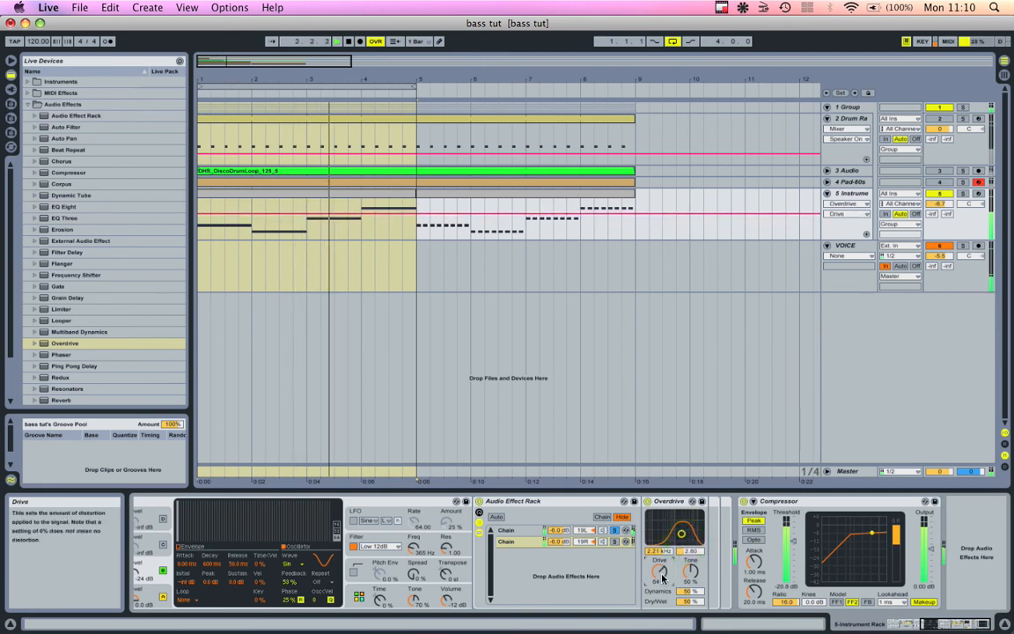
pyautogui.click(493, 202)
pyautogui.moveTo(416, 91); pyautogui.dragTo(627, 107)
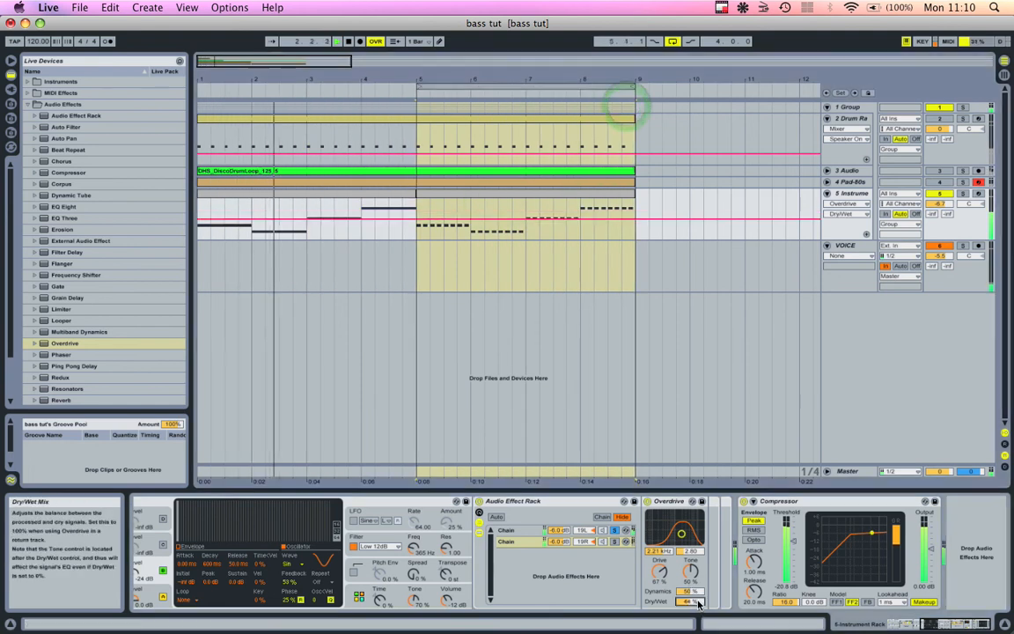
# Set the second chain's Overdrive to 485 Hz, bandwidth 4.04, drive 73%, tone 64%, dynamics 26% and dry/wet 84%.
pyautogui.click(695, 602)
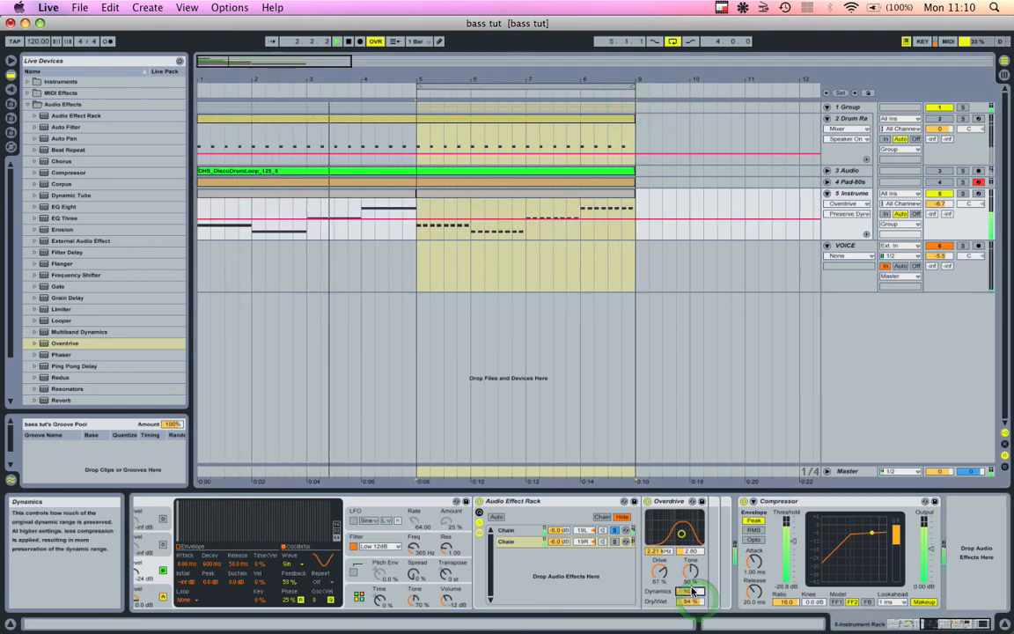
pyautogui.click(692, 574)
pyautogui.moveTo(682, 534)
pyautogui.mouseDown()
pyautogui.moveTo(687, 545)
pyautogui.moveTo(669, 530)
pyautogui.mouseUp()
pyautogui.moveTo(661, 580); pyautogui.dragTo(662, 574)
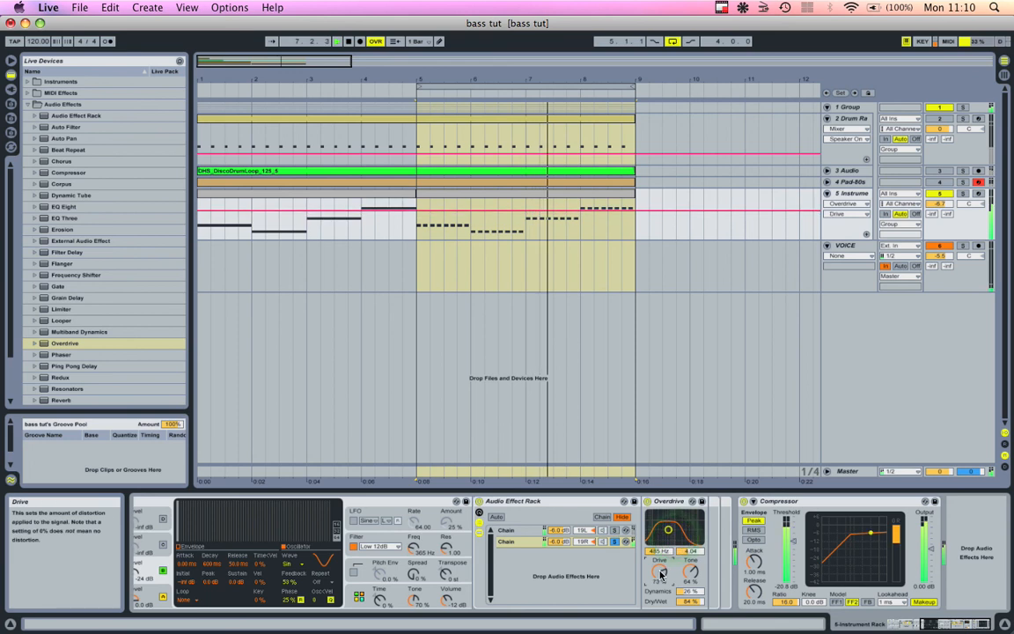
# Solo the first chain to set its Overdrive to 5.79 kHz, bandwidth 2.62, tone 69%, dynamics 62% and dry/wet 63%, then unsolo it.
pyautogui.click(519, 531)
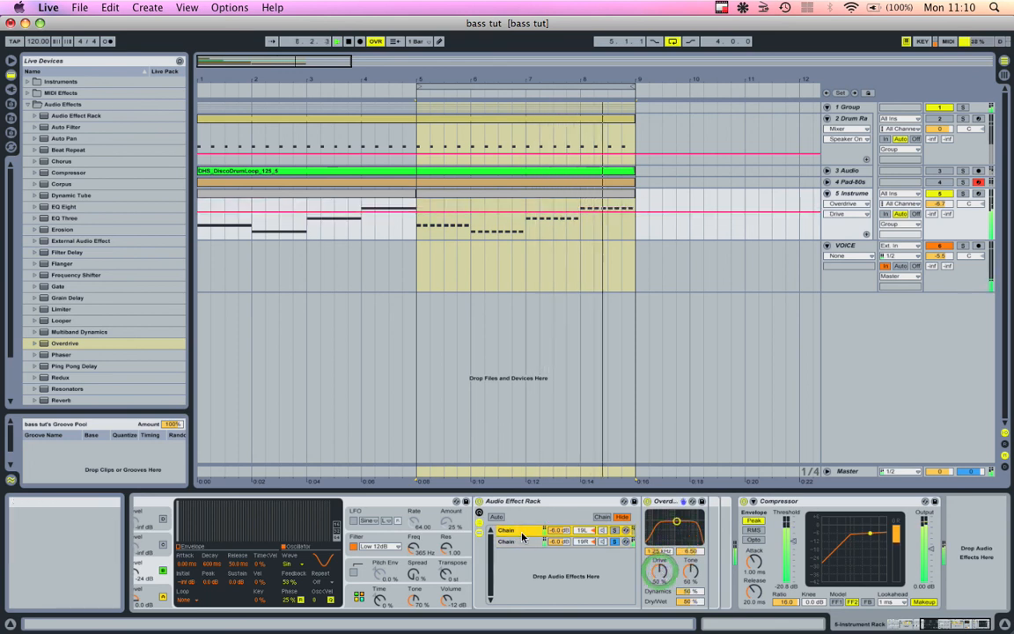
pyautogui.click(619, 530)
pyautogui.moveTo(675, 532); pyautogui.dragTo(690, 535)
pyautogui.moveTo(692, 578); pyautogui.dragTo(688, 603)
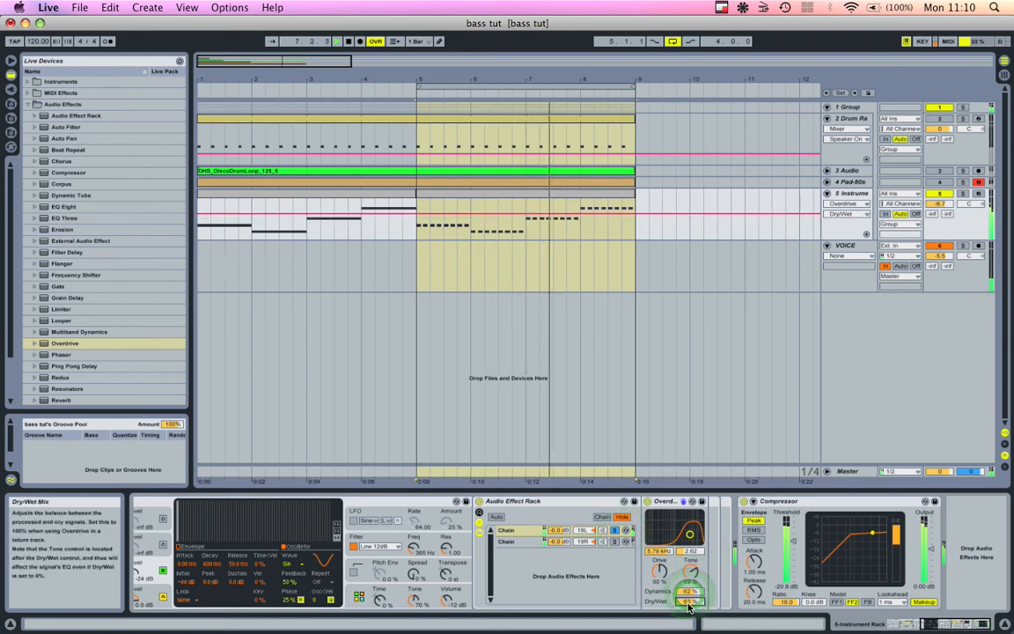
pyautogui.click(616, 531)
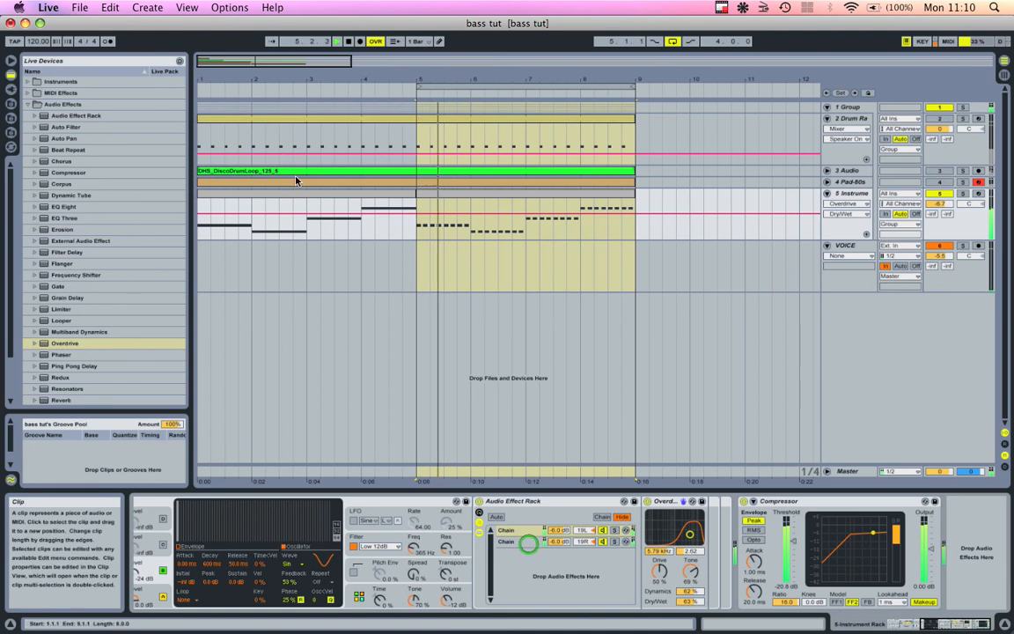
# Play the first bass clip while setting the first chain's Overdrive to 557 Hz, bandwidth 3.33 and drive 71%.
pyautogui.click(296, 199)
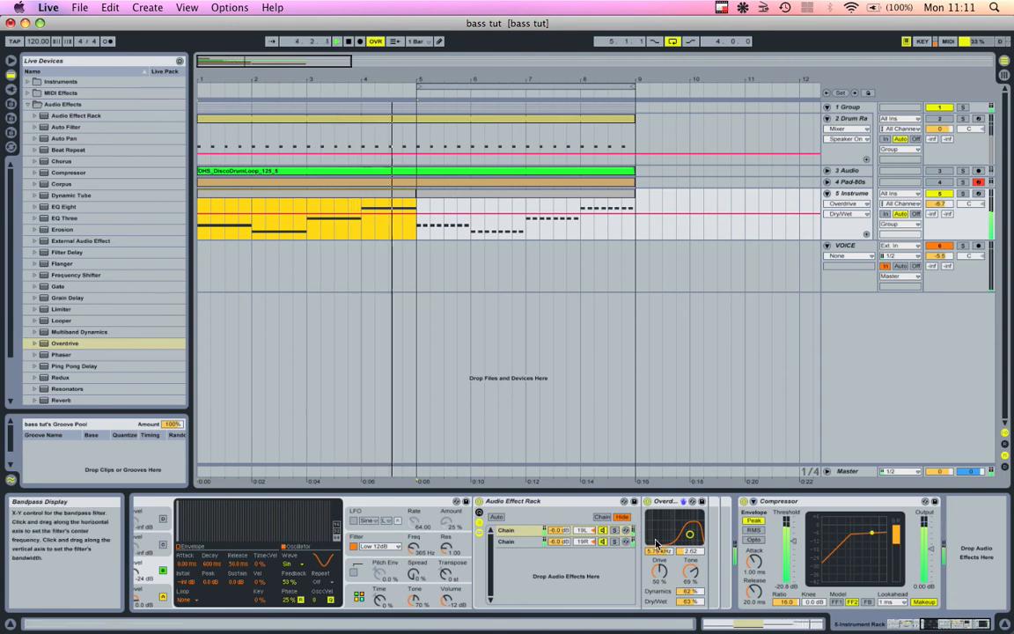
pyautogui.click(524, 539)
pyautogui.click(524, 531)
pyautogui.click(676, 530)
pyautogui.moveTo(672, 529); pyautogui.dragTo(663, 572)
pyautogui.moveTo(668, 530); pyautogui.dragTo(669, 534)
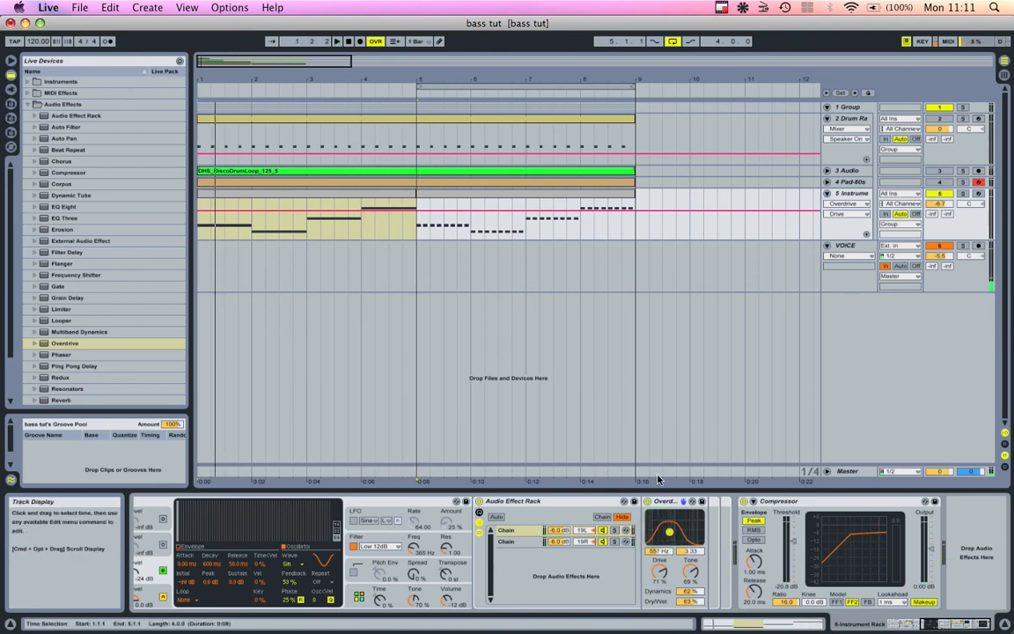
# Add a Simple Delay after the overdrive rack, group it into its own Audio Effect Rack and show the chain list.
pyautogui.hscroll(-5, 412, 515)
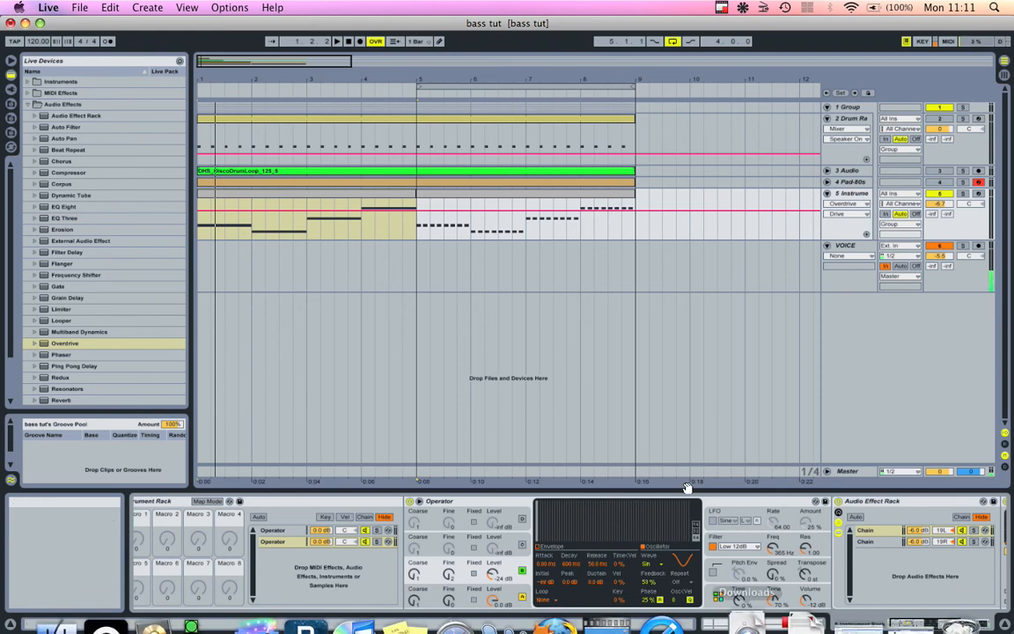
pyautogui.hscroll(5, 698, 504)
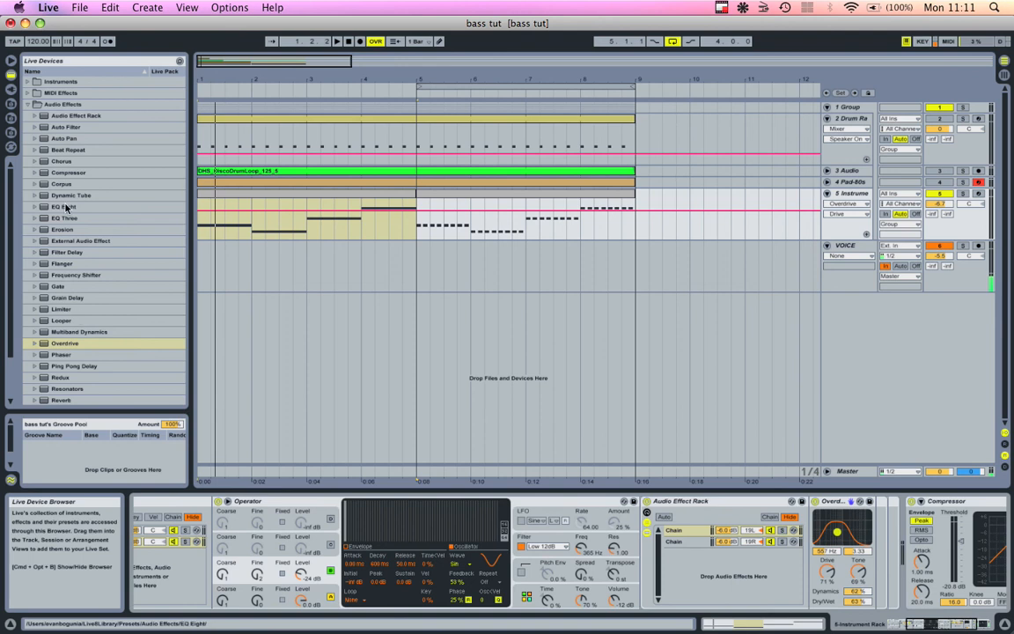
pyautogui.scroll(-3, 82, 309)
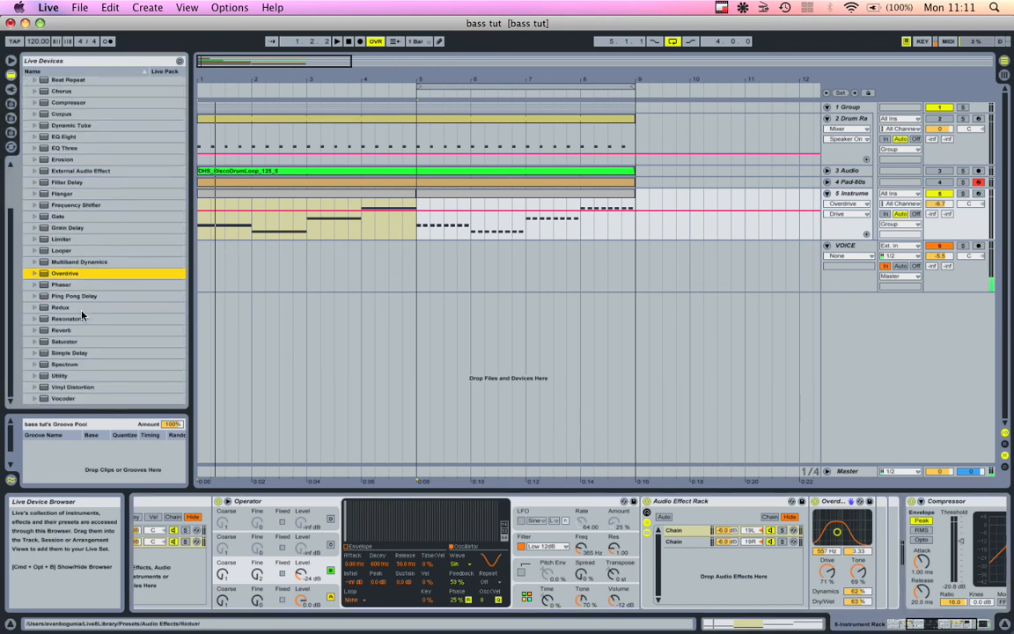
pyautogui.click(82, 353)
pyautogui.moveTo(957, 458)
pyautogui.mouseDown()
pyautogui.moveTo(814, 539)
pyautogui.moveTo(890, 553)
pyautogui.mouseUp()
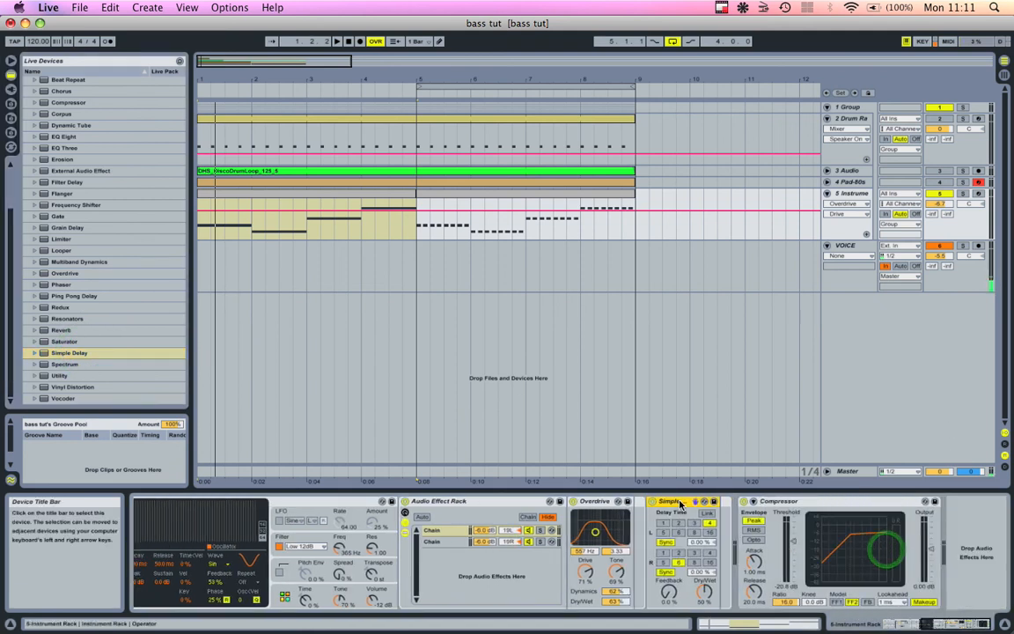
pyautogui.click(681, 503)
pyautogui.press('super+g')
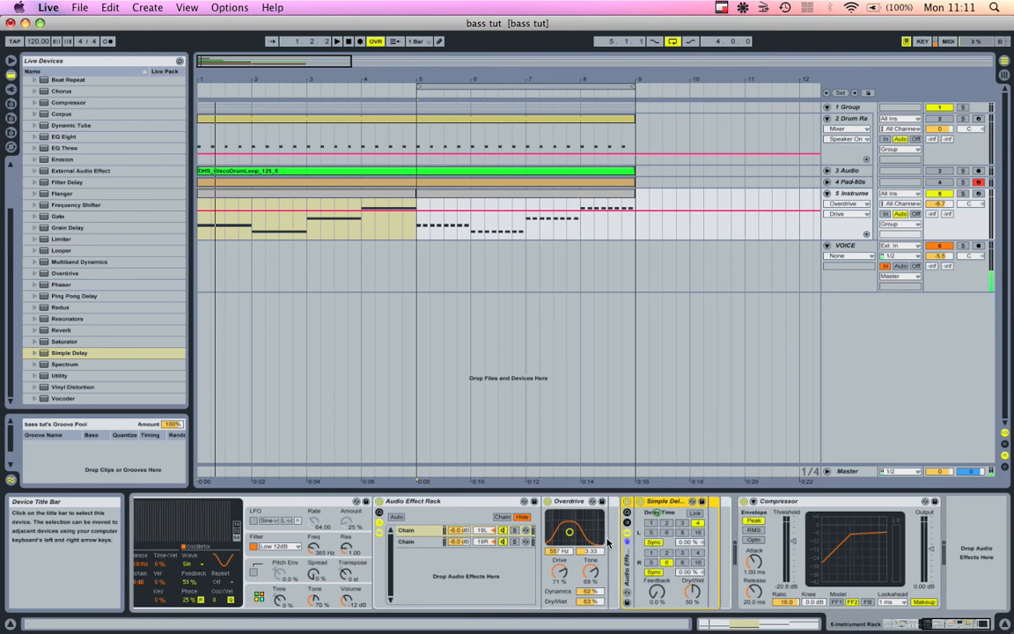
pyautogui.click(627, 525)
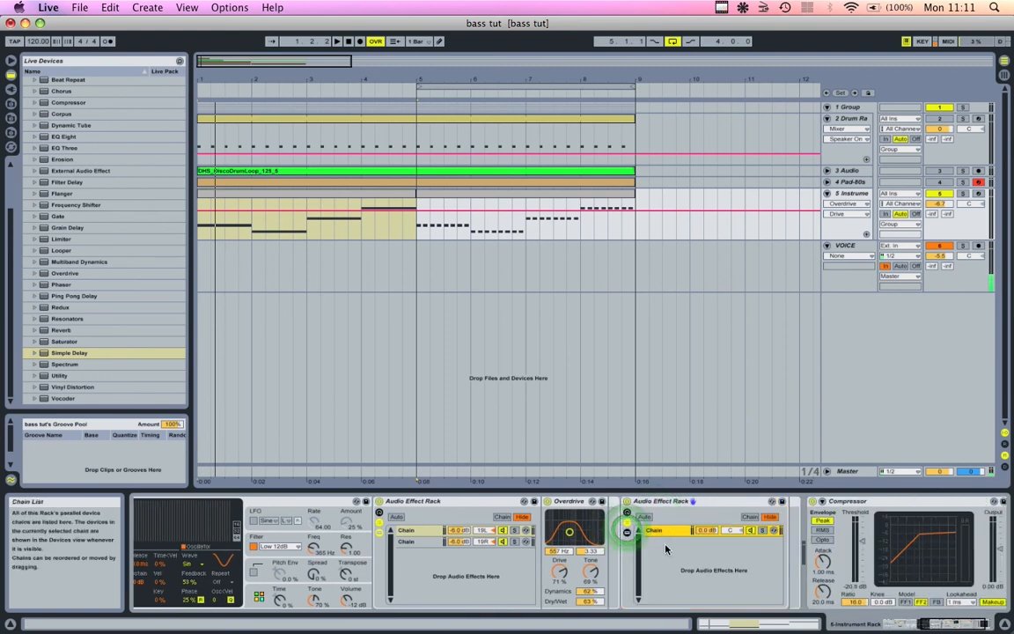
# Create a second, empty chain in the delay rack and select the chain containing the Simple Delay.
pyautogui.click(674, 552)
pyautogui.click(651, 539)
pyautogui.click(655, 531)
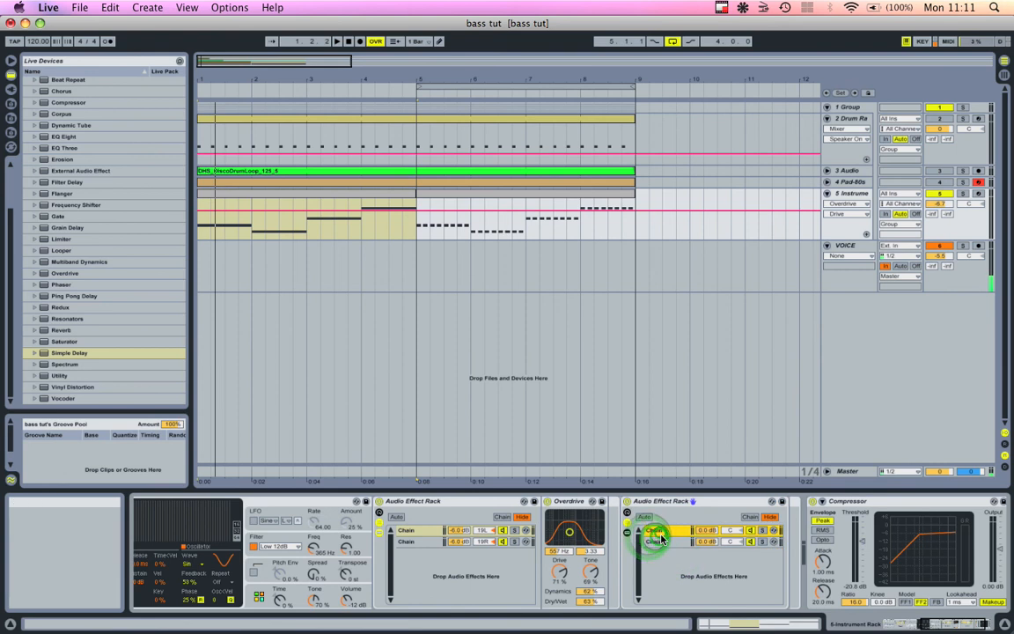
pyautogui.click(662, 540)
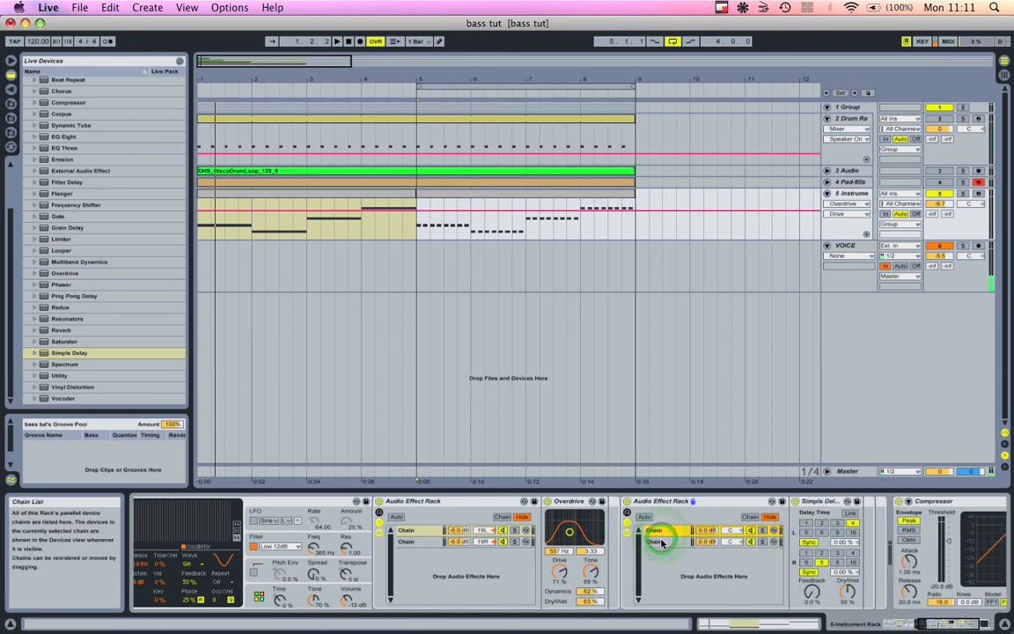
pyautogui.click(661, 532)
# Lower the delay chain's volume to about -10.6 dB and set the Simple Delay's dry/wet to 100%.
pyautogui.click(545, 532)
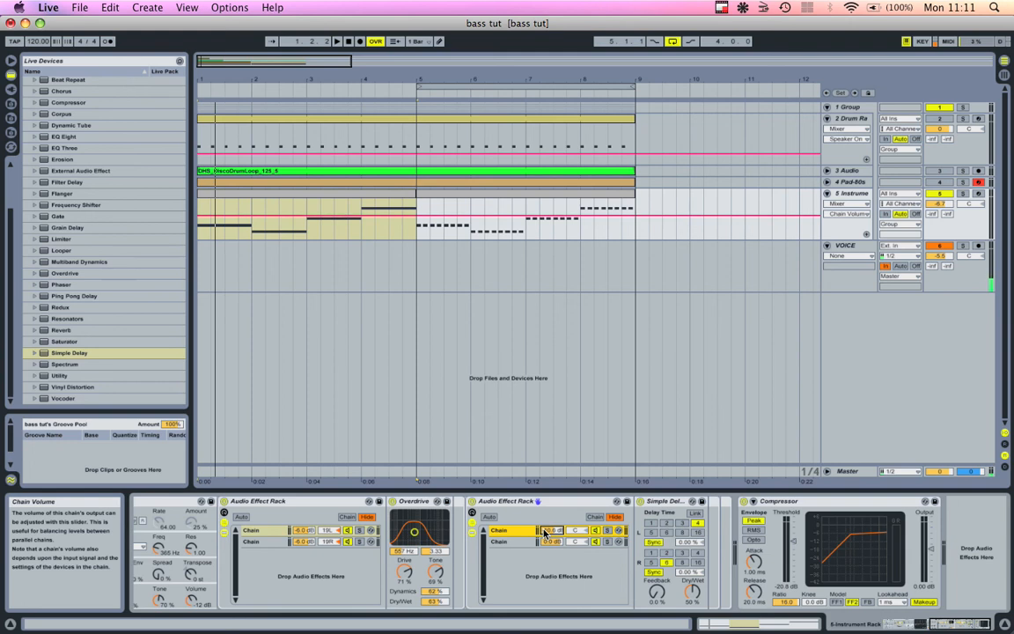
pyautogui.moveTo(694, 594); pyautogui.dragTo(693, 539)
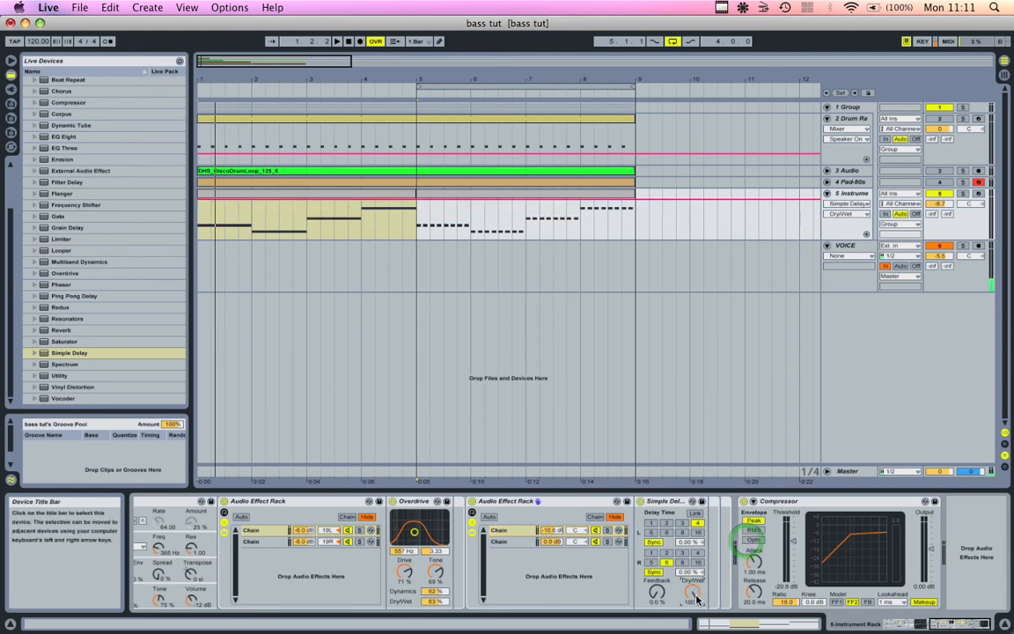
# Switch both Simple Delay channels to Time mode at 1.00 ms each and set the feedback to 9.0%.
pyautogui.click(654, 542)
pyautogui.click(654, 572)
pyautogui.moveTo(676, 574); pyautogui.dragTo(684, 590)
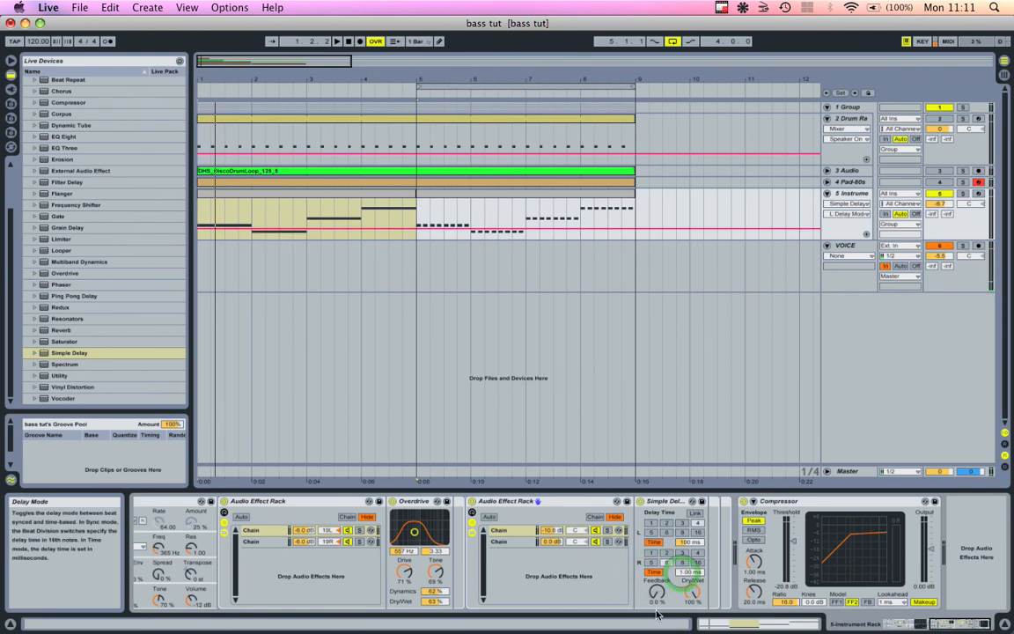
pyautogui.click(686, 543)
pyautogui.moveTo(686, 543); pyautogui.dragTo(657, 590)
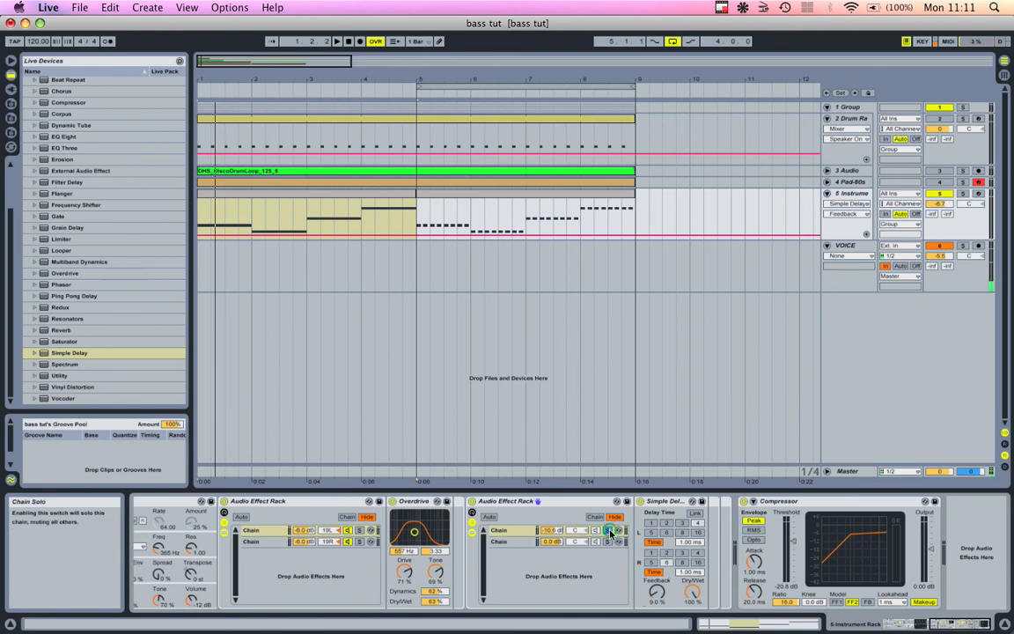
# Play the bass with the delay chain soloed, setting the left delay time to 7.77 ms and the right to about 12 ms.
pyautogui.press('space')
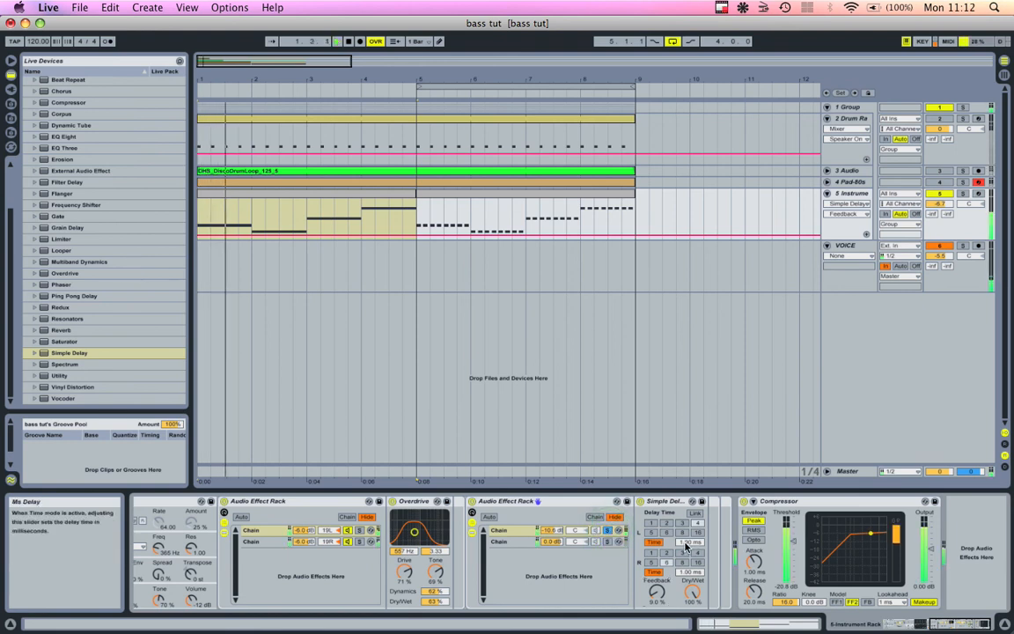
pyautogui.moveTo(686, 544); pyautogui.dragTo(685, 523)
pyautogui.click(691, 574)
pyautogui.moveTo(692, 573); pyautogui.dragTo(692, 543)
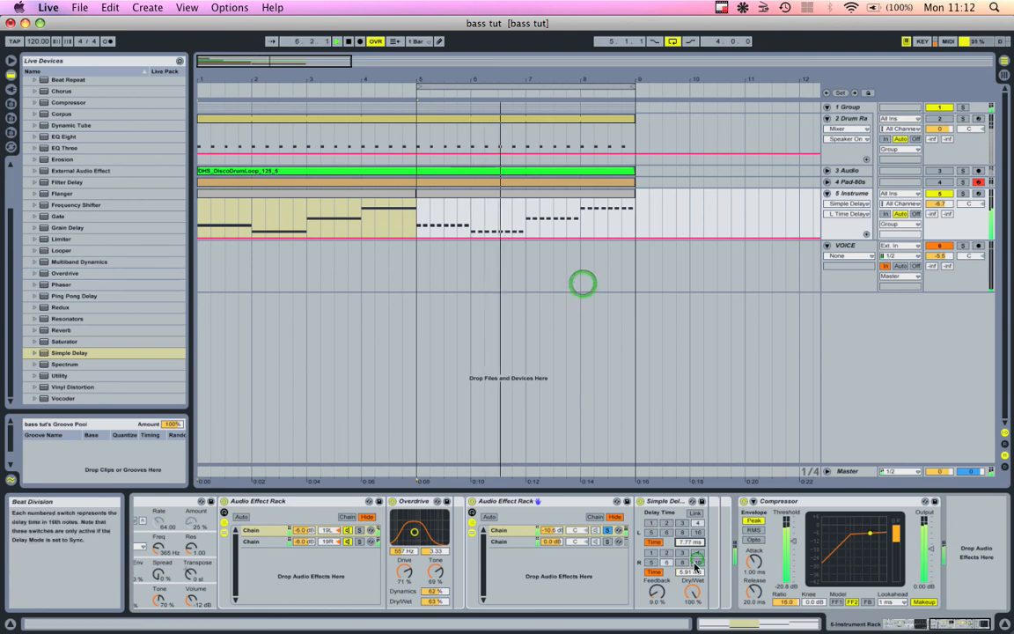
pyautogui.moveTo(692, 573); pyautogui.dragTo(693, 572)
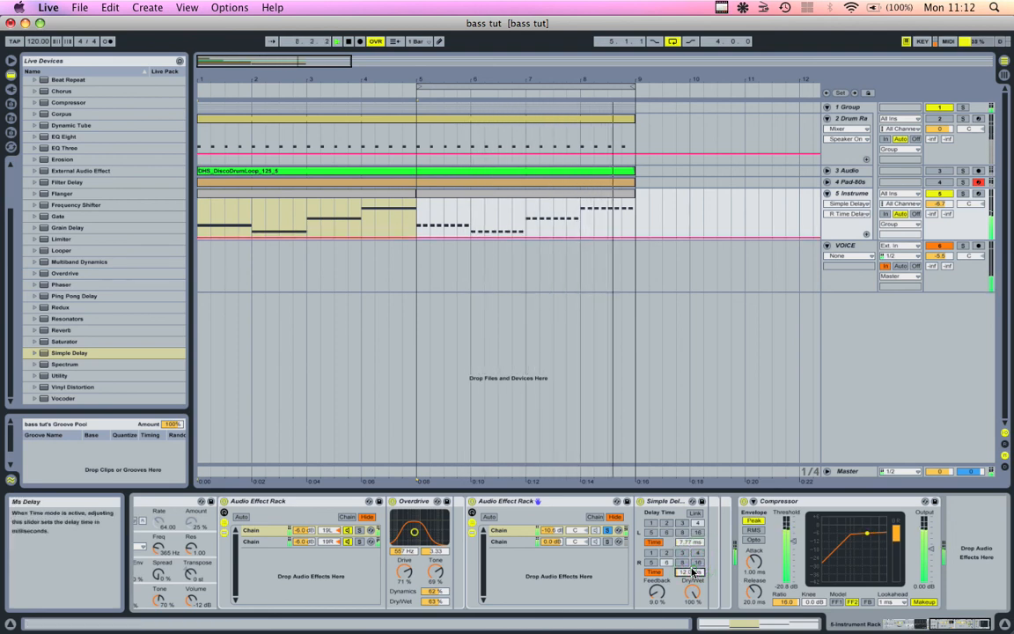
# Unsolo the delay chain and add an EQ Eight after the delay rack, with a low cut at about 169 Hz on band 1.
pyautogui.click(608, 530)
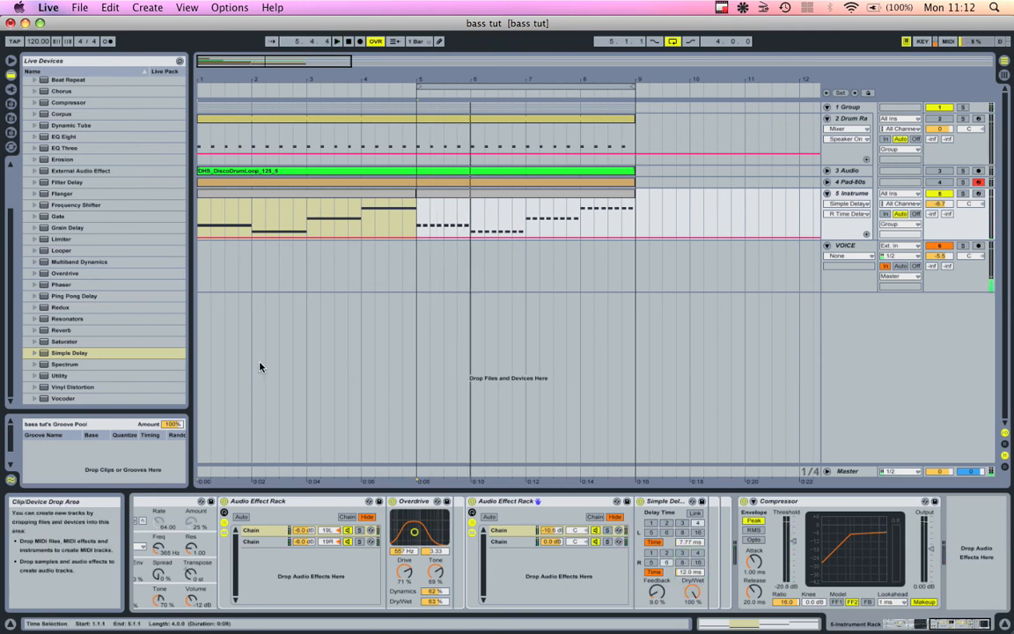
pyautogui.moveTo(73, 139); pyautogui.dragTo(491, 226)
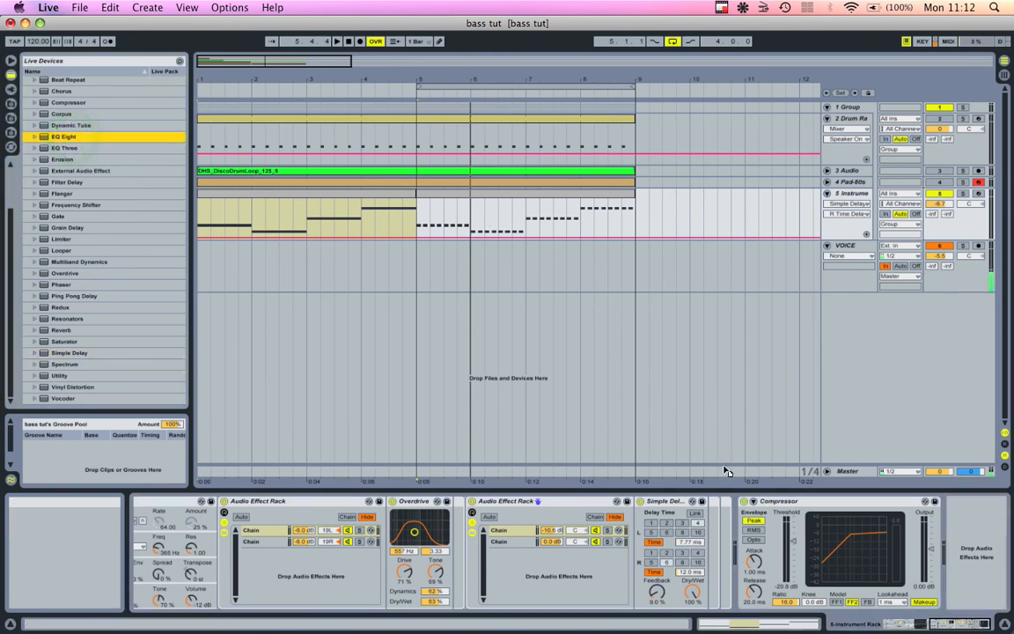
pyautogui.moveTo(735, 479); pyautogui.dragTo(719, 530)
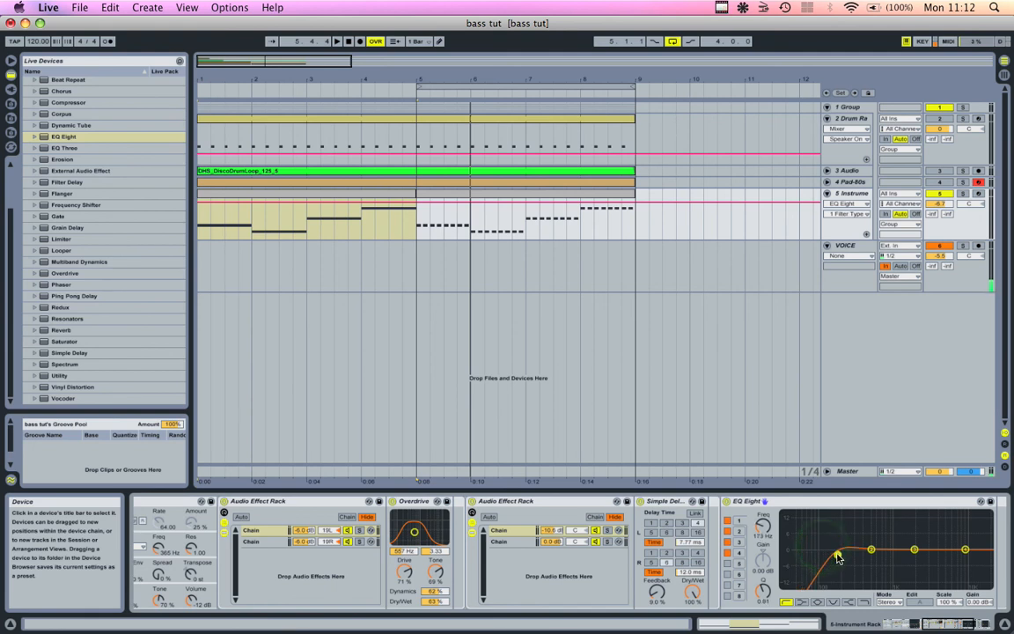
pyautogui.click(762, 526)
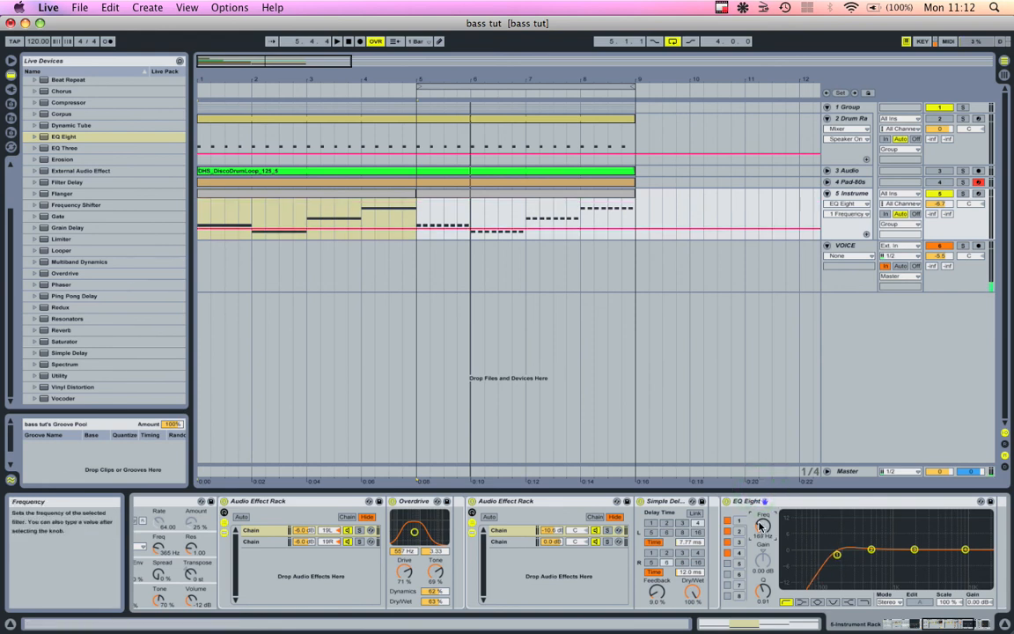
pyautogui.press('space')
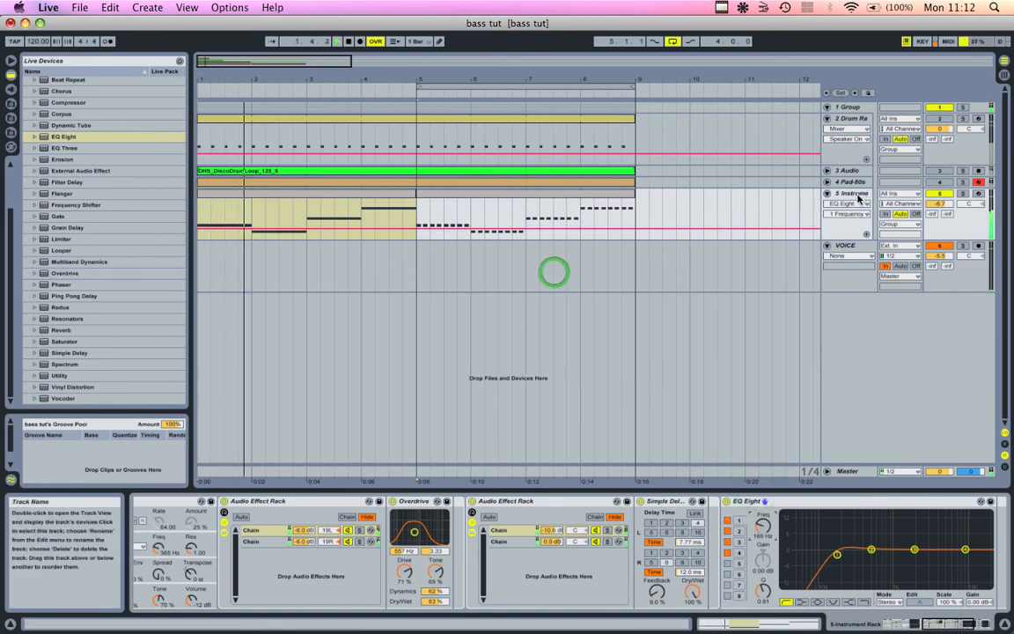
pyautogui.click(858, 198)
pyautogui.press('space')
pyautogui.hscroll(5, 543, 554)
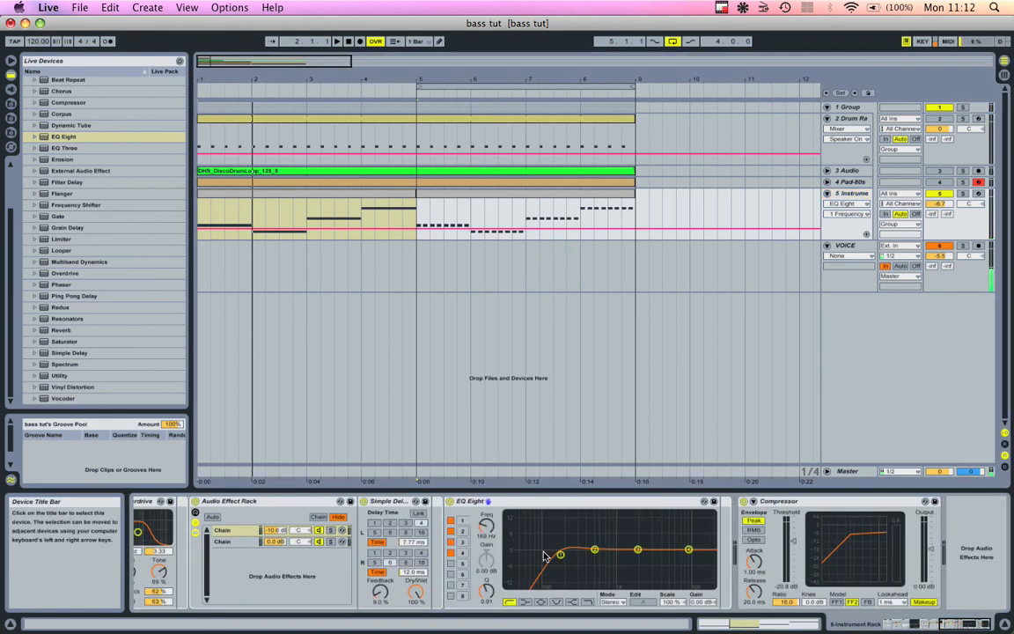
# Add an Auto Filter after the EQ Eight and set its low-pass cutoff to about 4.80 kHz with Q about 2.55.
pyautogui.hscroll(-8, 543, 555)
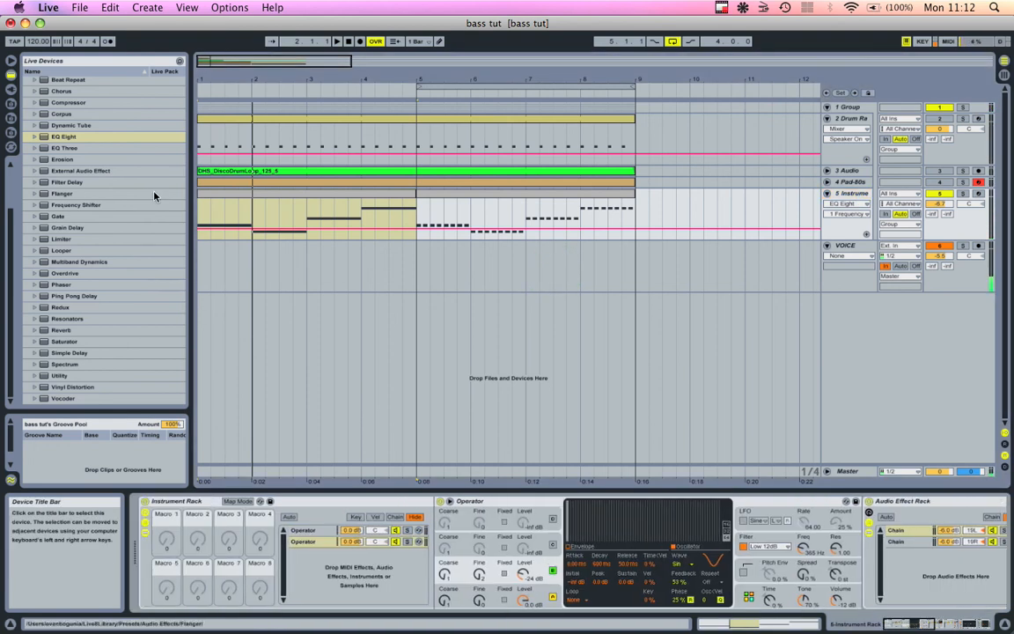
pyautogui.scroll(4, 60, 96)
pyautogui.click(63, 125)
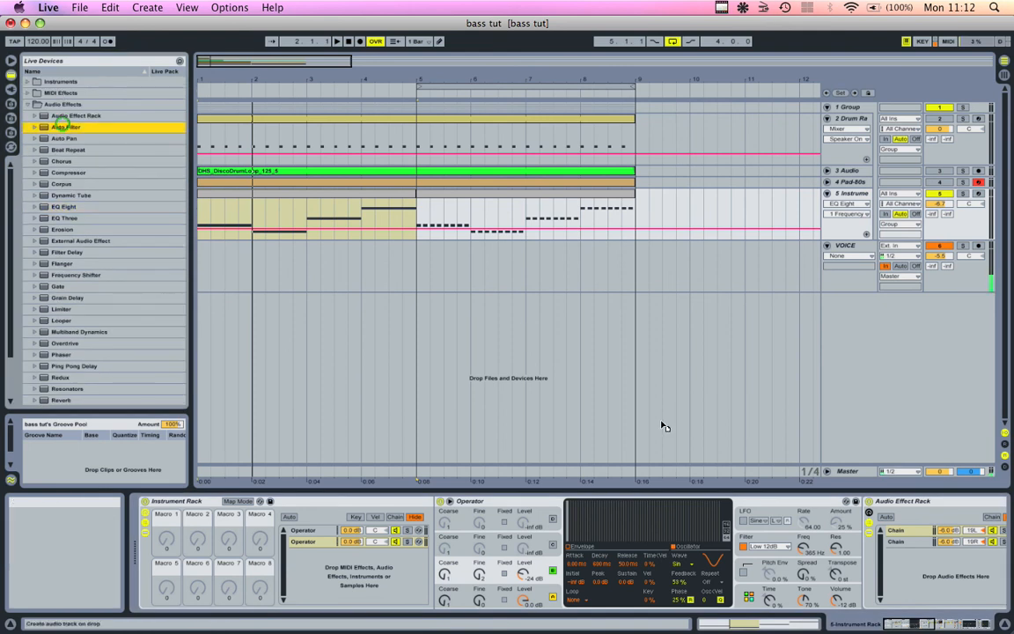
pyautogui.moveTo(1012, 582); pyautogui.dragTo(873, 560)
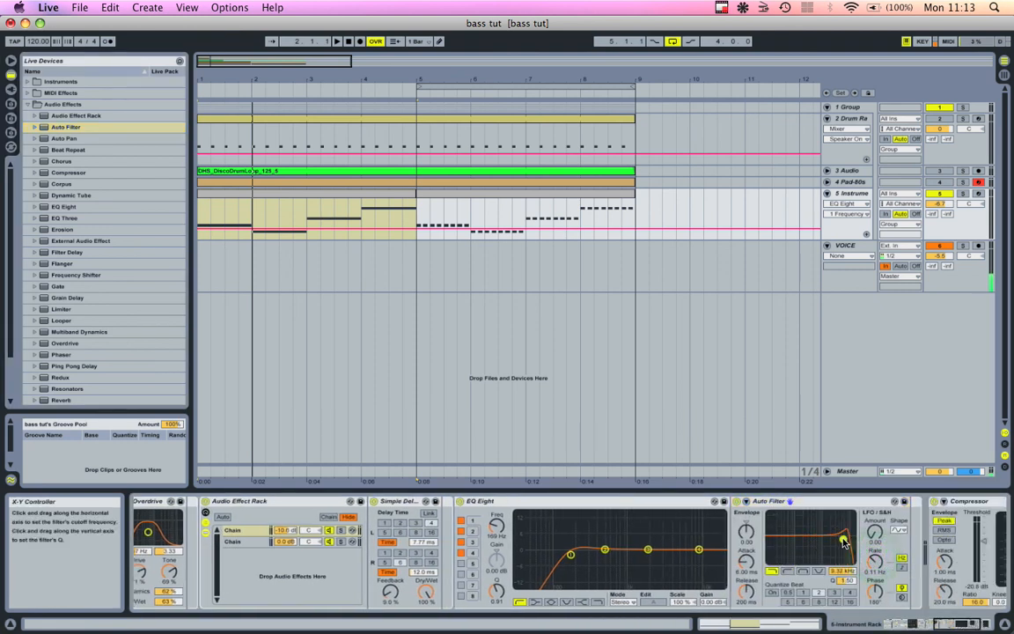
pyautogui.press('space')
pyautogui.moveTo(830, 536)
pyautogui.mouseDown()
pyautogui.moveTo(804, 536)
pyautogui.moveTo(837, 525)
pyautogui.mouseUp()
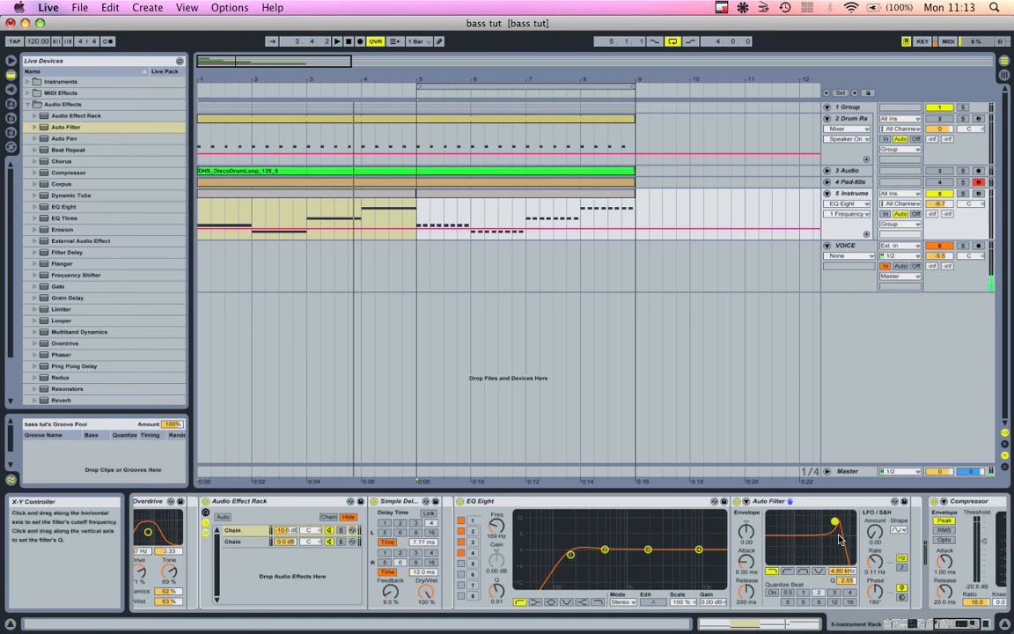
# Set the Auto Filter's LFO to 0° phase, tempo sync at 1/16 and amount 30.0, with the cutoff at about 407 Hz and Q 3.00.
pyautogui.click(877, 591)
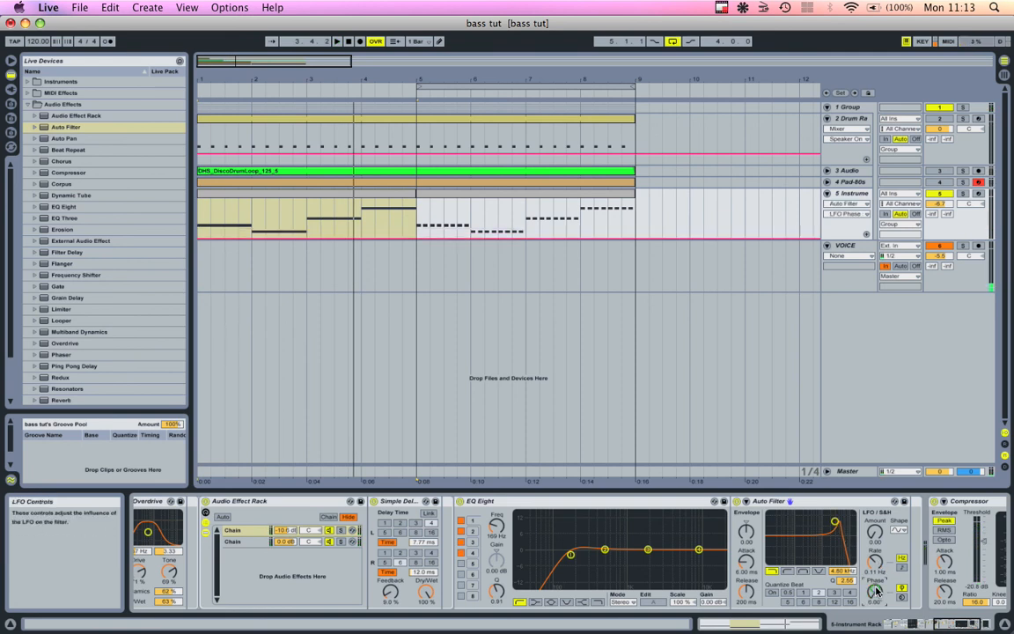
pyautogui.click(903, 562)
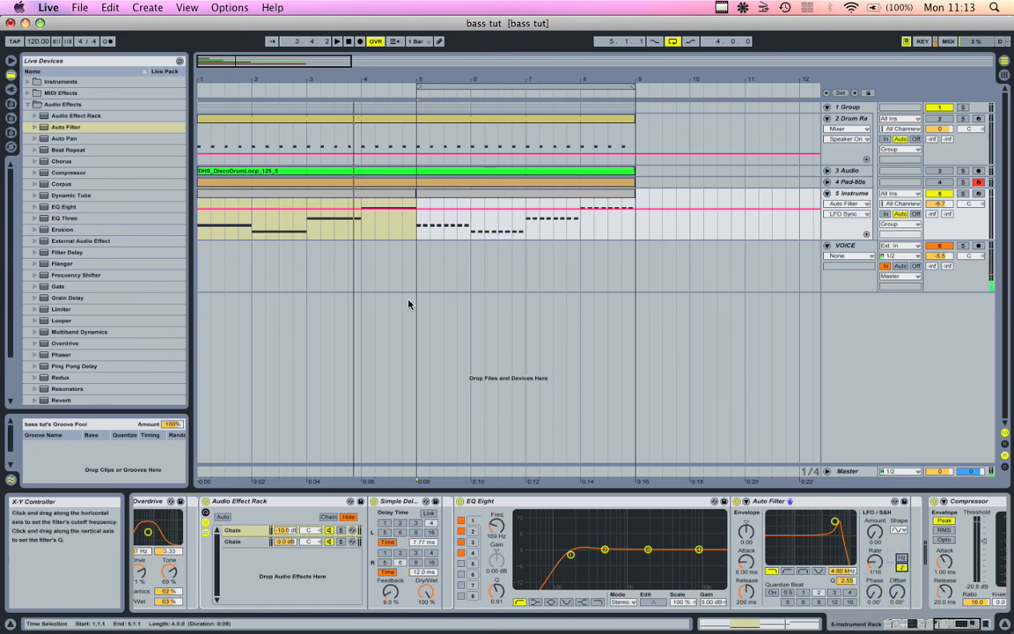
pyautogui.press('space')
pyautogui.click(732, 528)
pyautogui.moveTo(838, 528); pyautogui.dragTo(802, 517)
pyautogui.click(869, 535)
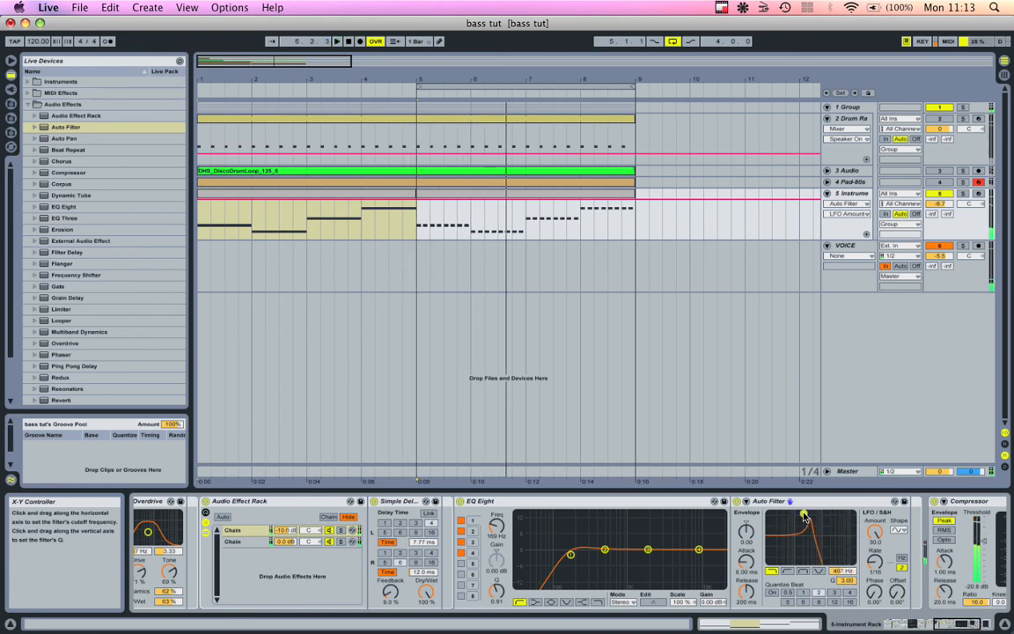
# Raise the Auto Filter's cutoff to about 1.21 kHz and set its Q to about 2.55.
pyautogui.hscroll(5, 803, 517)
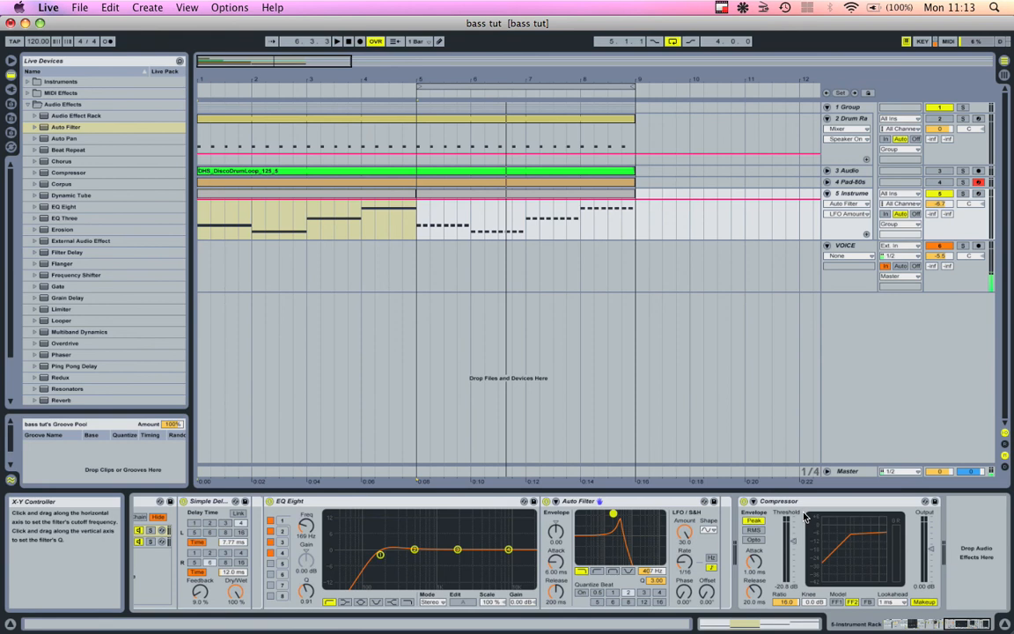
pyautogui.hscroll(-8, 803, 517)
pyautogui.hscroll(8, 803, 517)
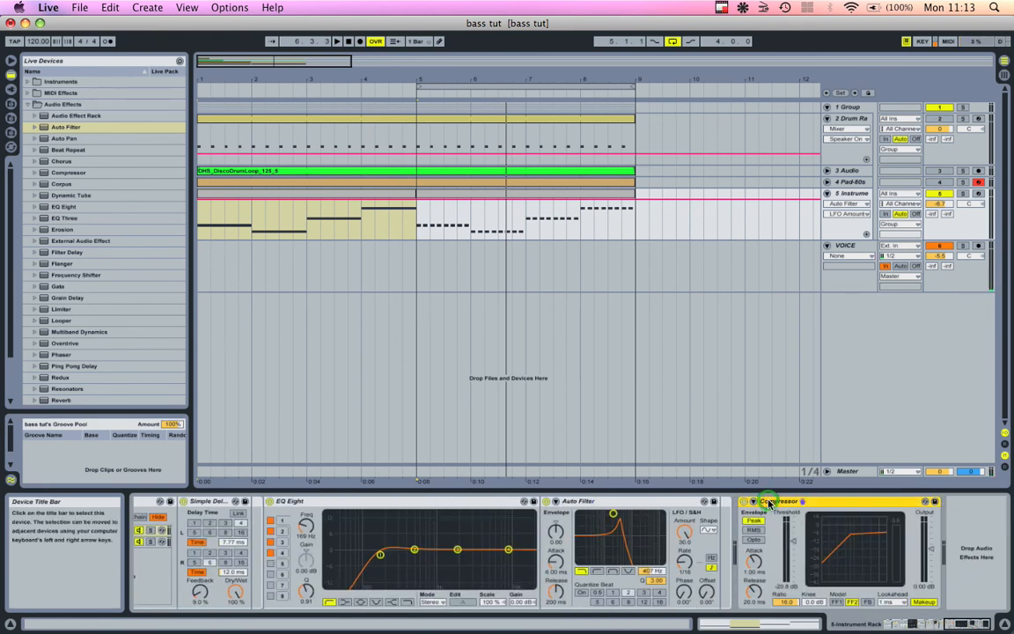
pyautogui.moveTo(604, 519); pyautogui.dragTo(626, 525)
# Examine the effect devices in both Operator chains of the Instrument Rack.
pyautogui.hscroll(-10, 627, 523)
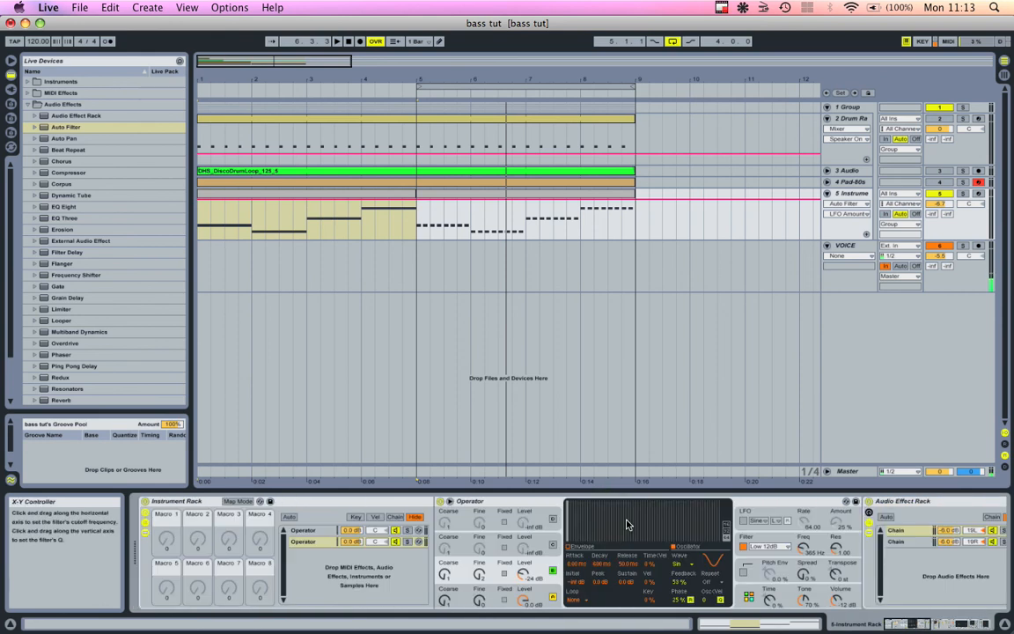
pyautogui.hscroll(10, 323, 534)
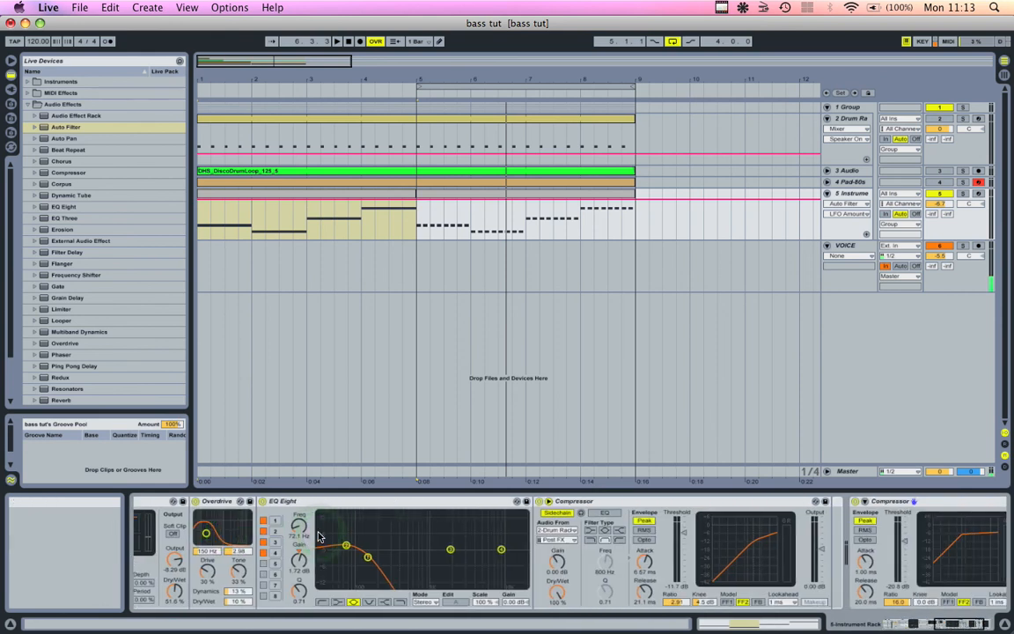
pyautogui.hscroll(-10, 319, 536)
pyautogui.hscroll(8, 185, 538)
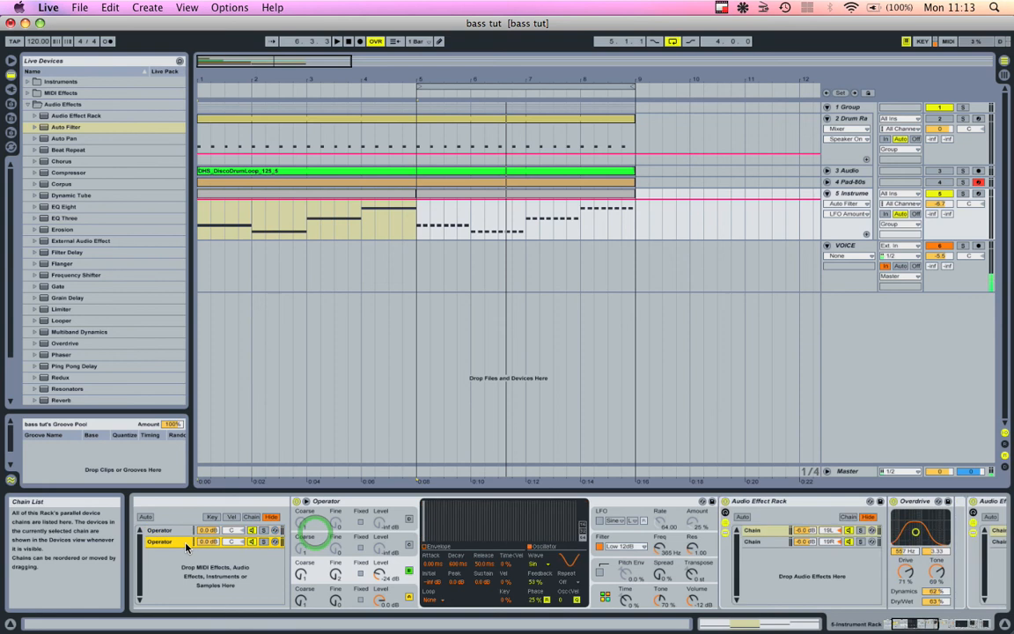
# Play the bass and lower the threshold of the final Compressor to -24.7 dB.
pyautogui.hscroll(8, 185, 548)
pyautogui.press('space')
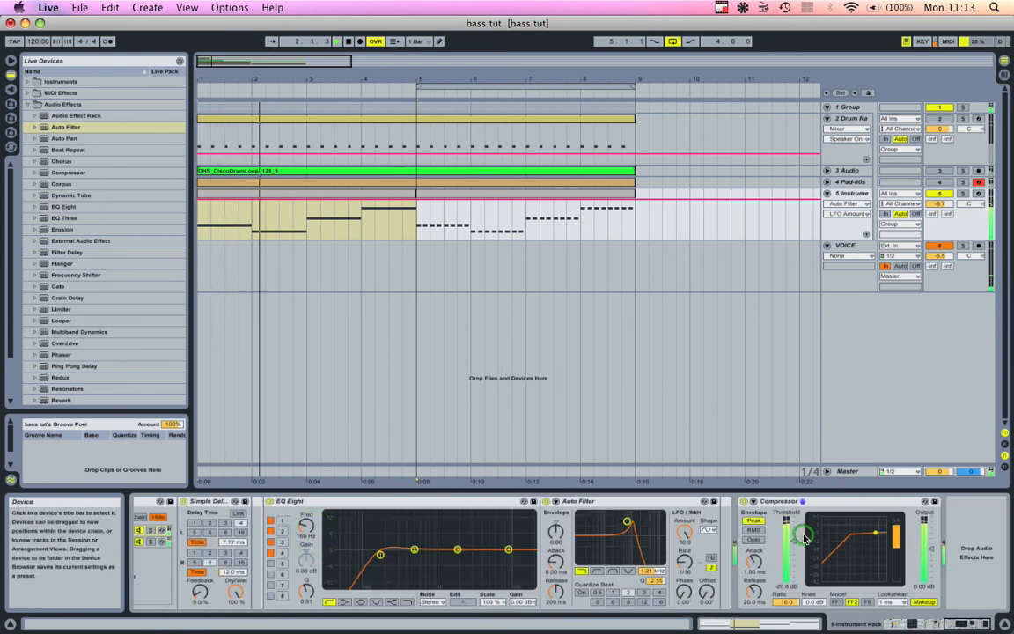
pyautogui.moveTo(796, 539); pyautogui.dragTo(792, 548)
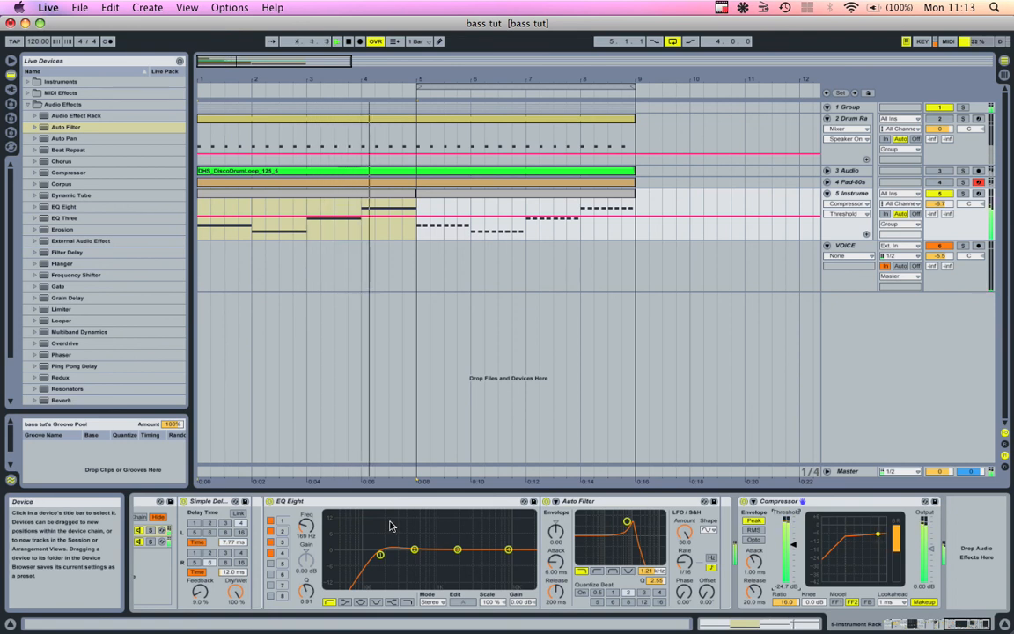
# Lower the empty chain's volume in the delay rack to -3.0 dB and adjust the delay chain's volume.
pyautogui.hscroll(-3, 392, 527)
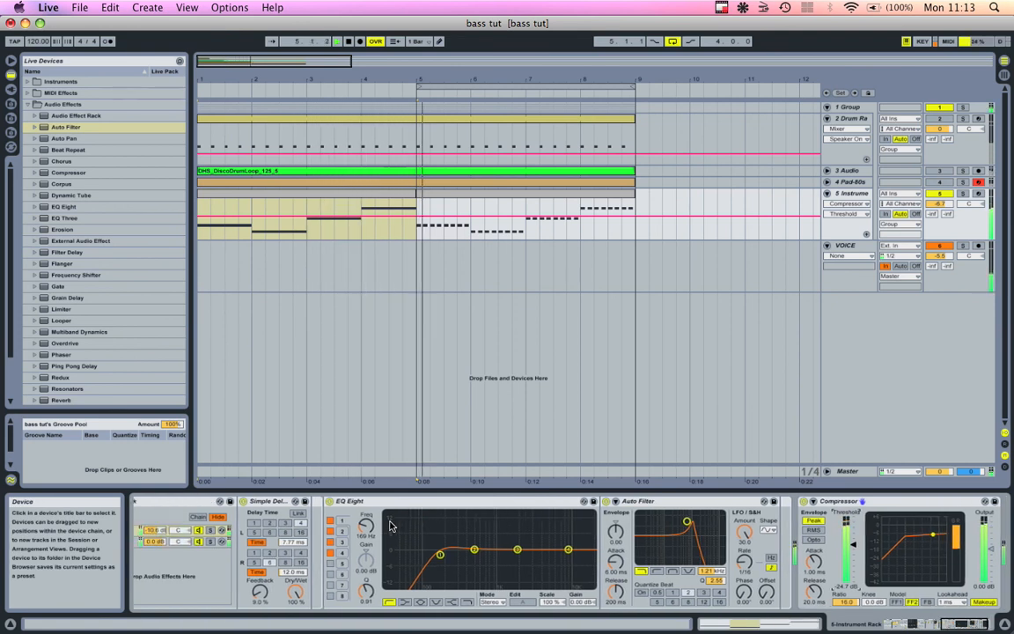
pyautogui.hscroll(-6, 392, 526)
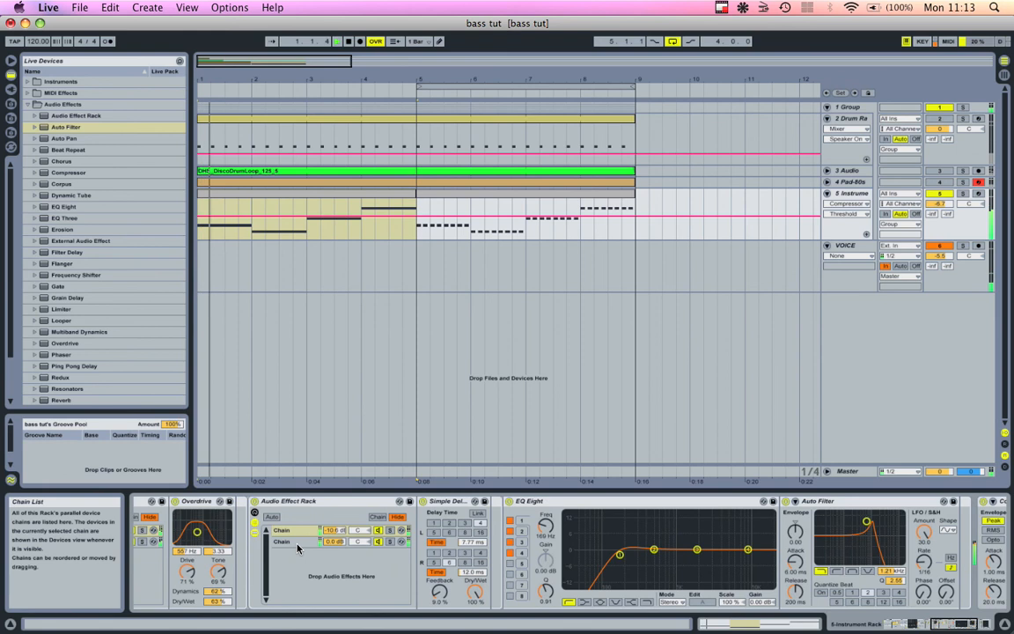
pyautogui.click(309, 540)
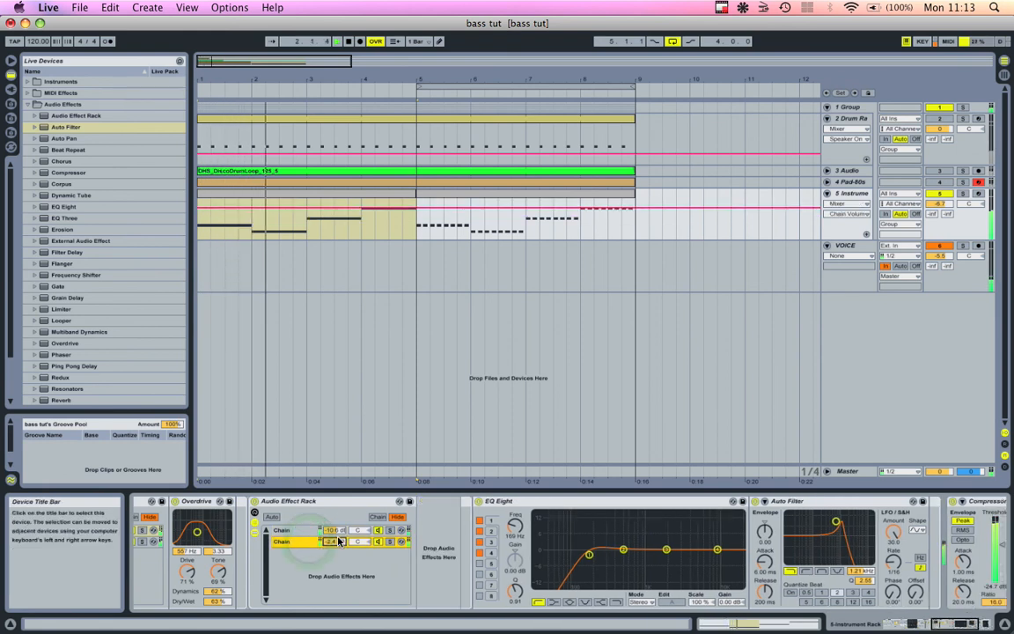
pyautogui.click(337, 530)
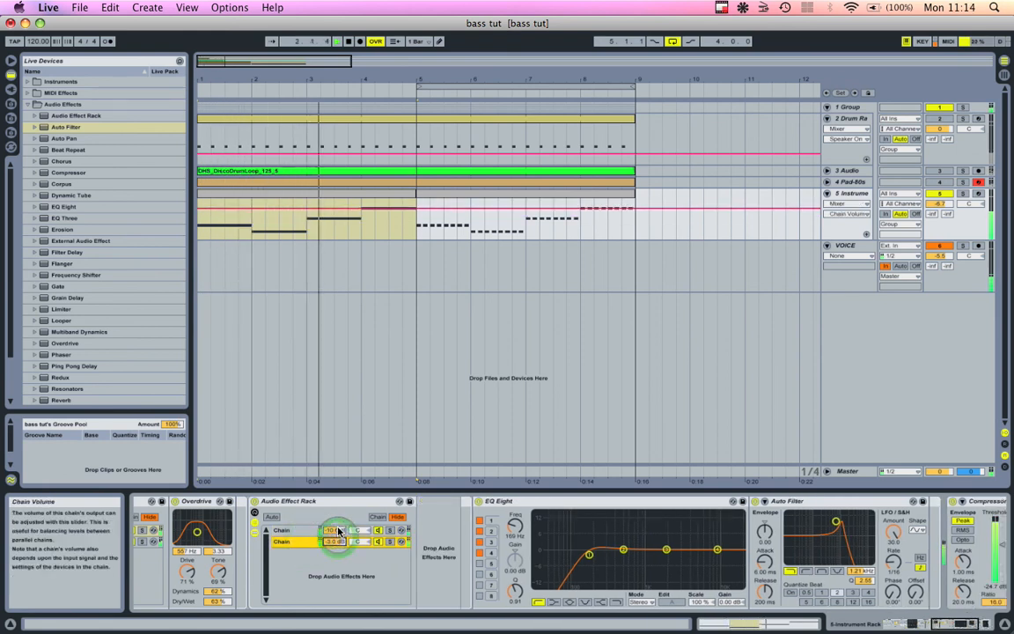
# Reactivate the drum rack, audio and pad tracks, and set the Auto Filter's cutoff to about 2.04 kHz with Q about 2.86.
pyautogui.hscroll(5, 338, 530)
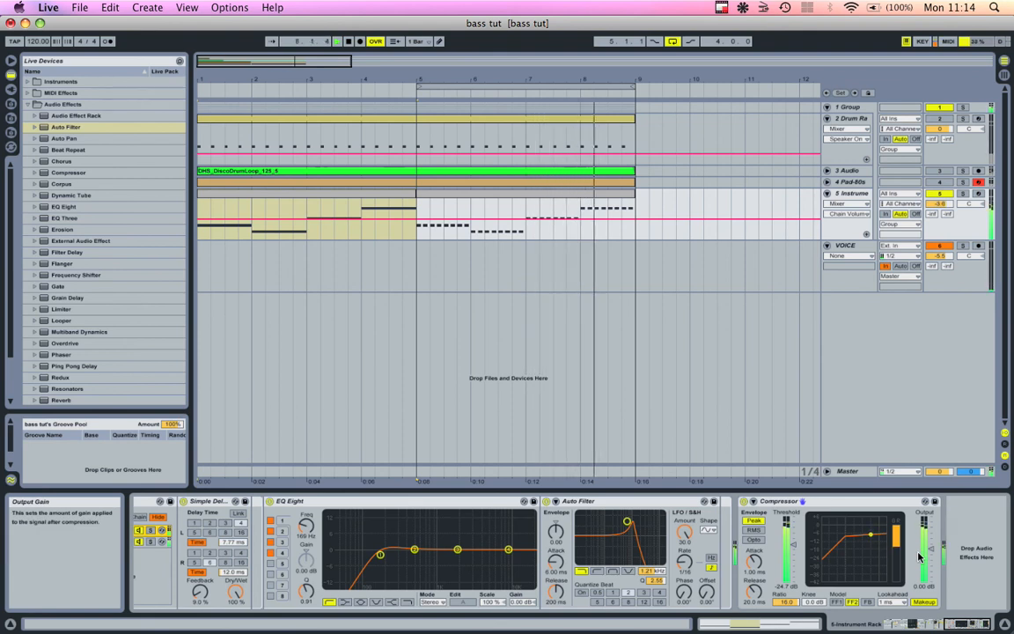
pyautogui.click(944, 182)
pyautogui.click(944, 170)
pyautogui.click(945, 127)
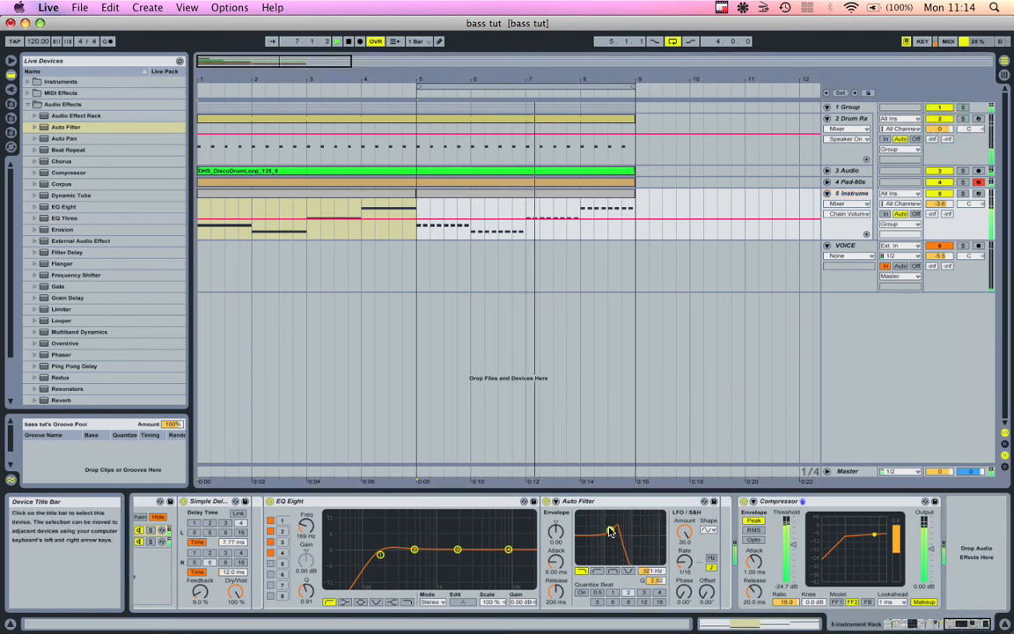
pyautogui.moveTo(630, 522)
pyautogui.mouseDown()
pyautogui.moveTo(595, 524)
pyautogui.moveTo(633, 519)
pyautogui.mouseUp()
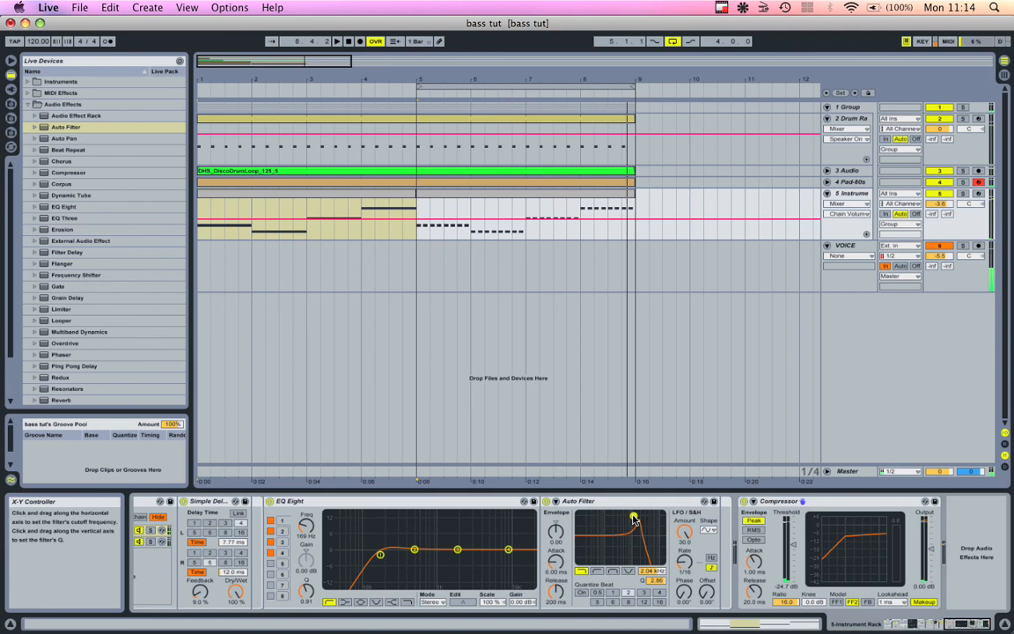